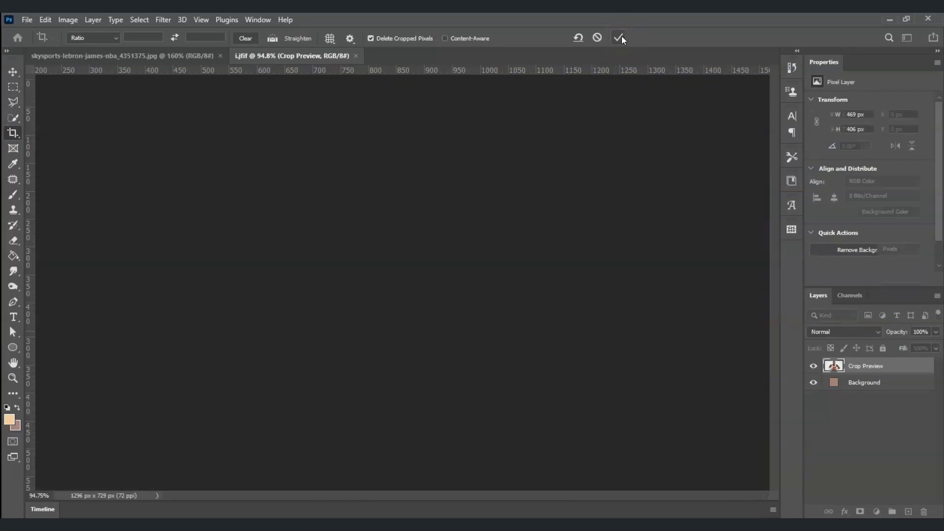
Step: Preview cropping the headshot and splitting the face halves onto separate layers
left_click(843, 371)
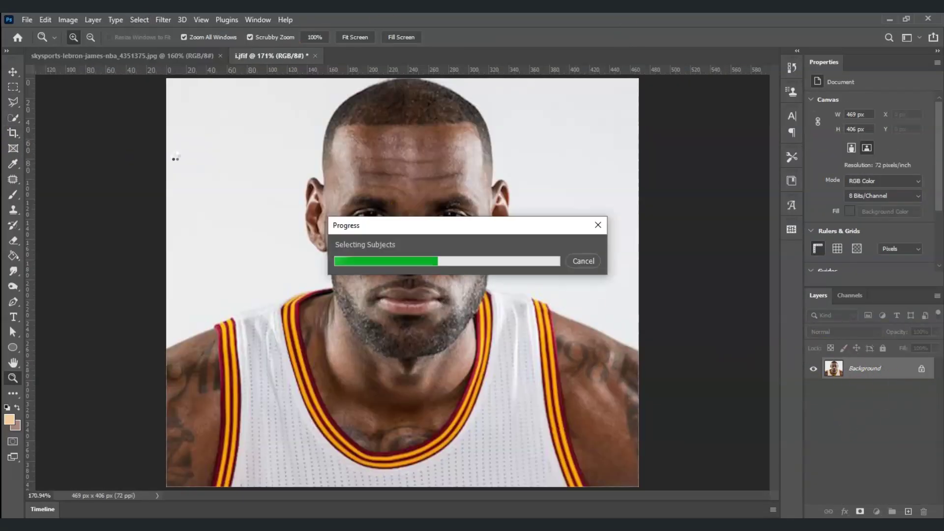
left_click(814, 389)
left_click(813, 390)
left_click(12, 87)
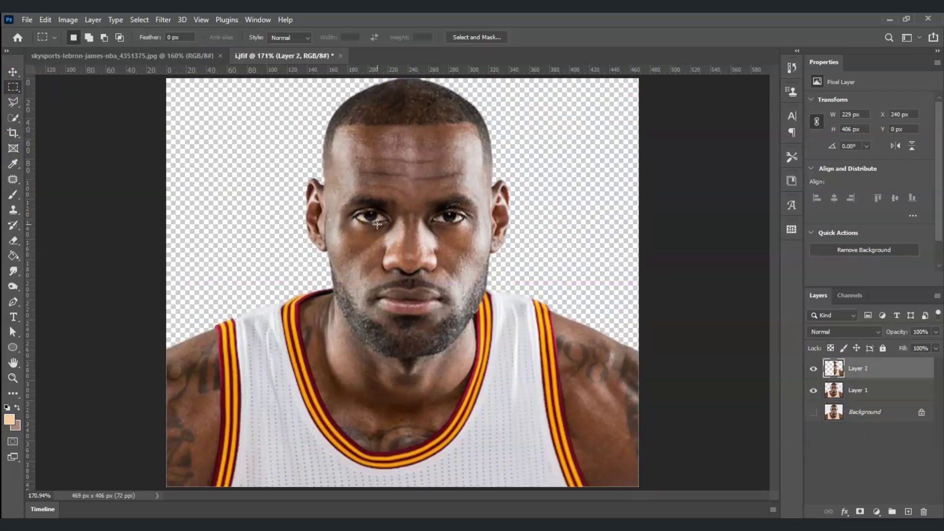
left_click(813, 390)
left_click(814, 389)
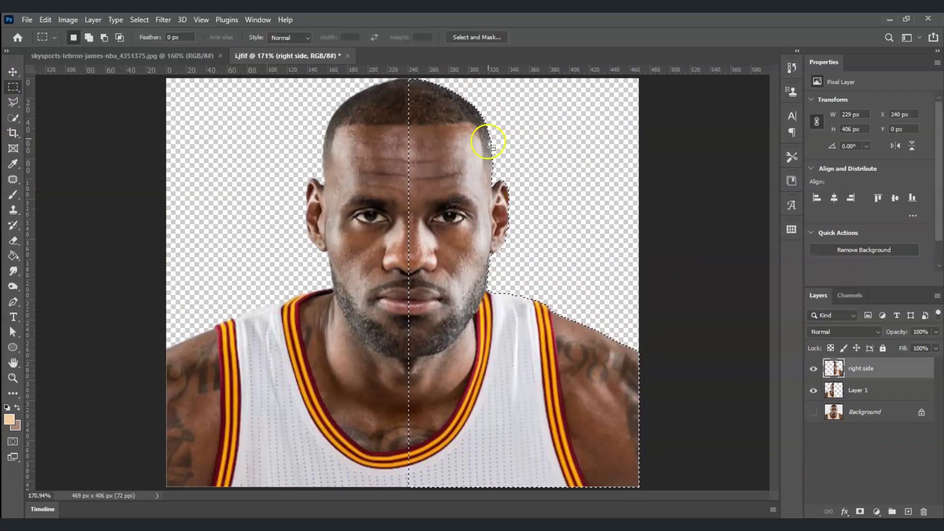
left_click(865, 412)
Step: Preview adding a Solid Color fill sampled from the jersey yellow and showing the left side layer
left_click(876, 512)
left_click(298, 340)
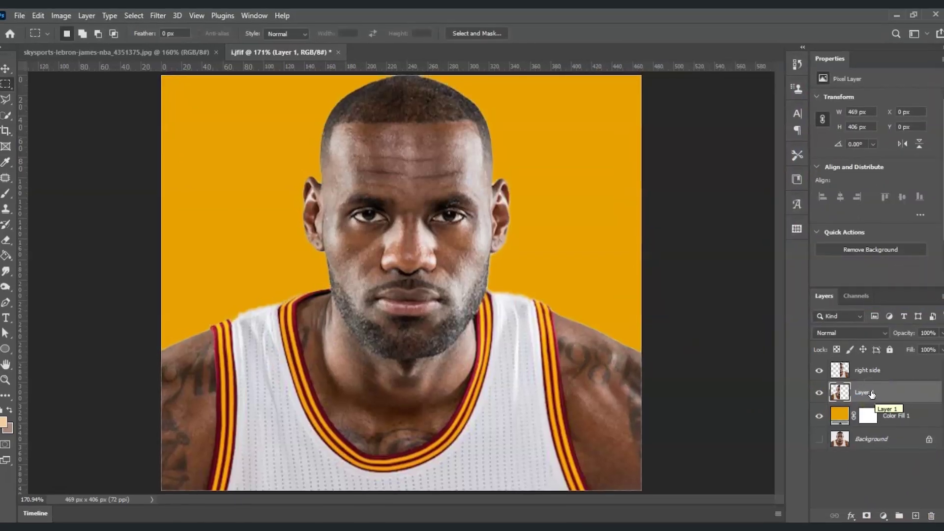
left_click(827, 394)
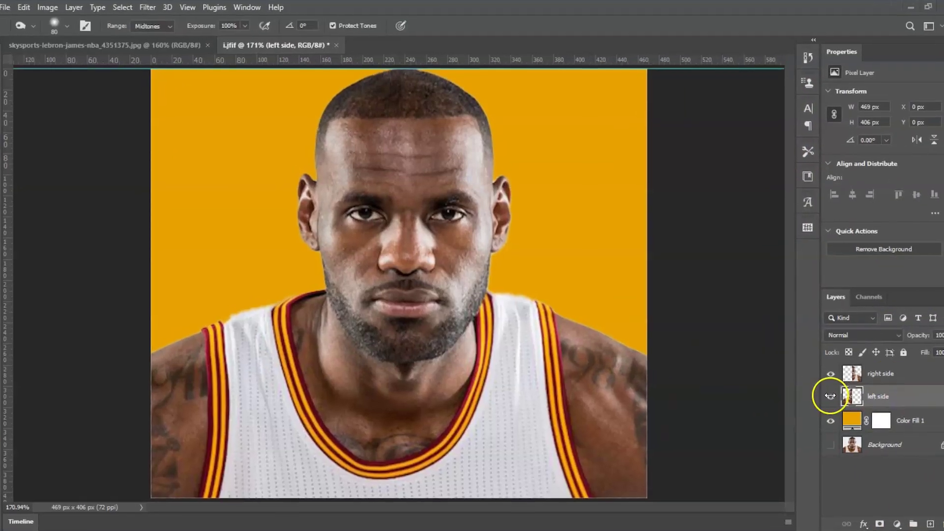
left_click(14, 317)
left_click(428, 176)
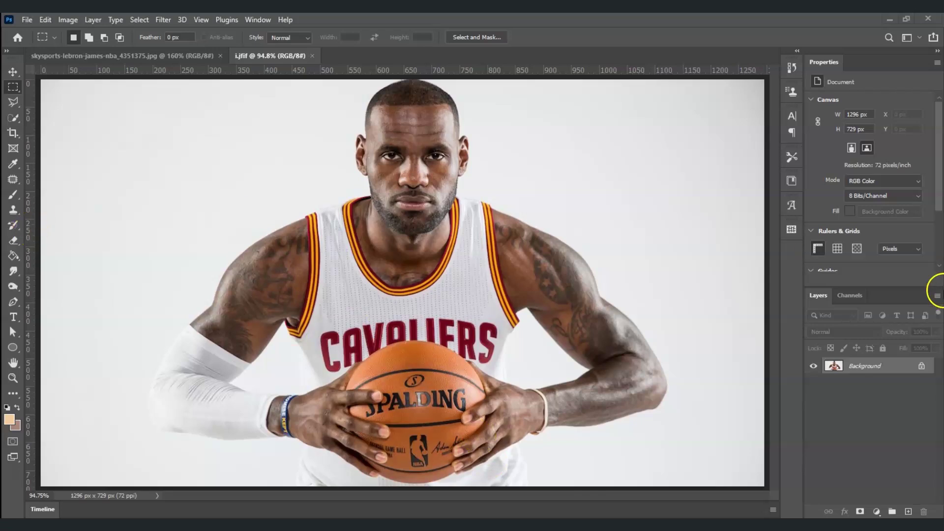
Step: Pull the crop's left, right and bottom edges in around the head and shoulders, then commit it
left_click(12, 134)
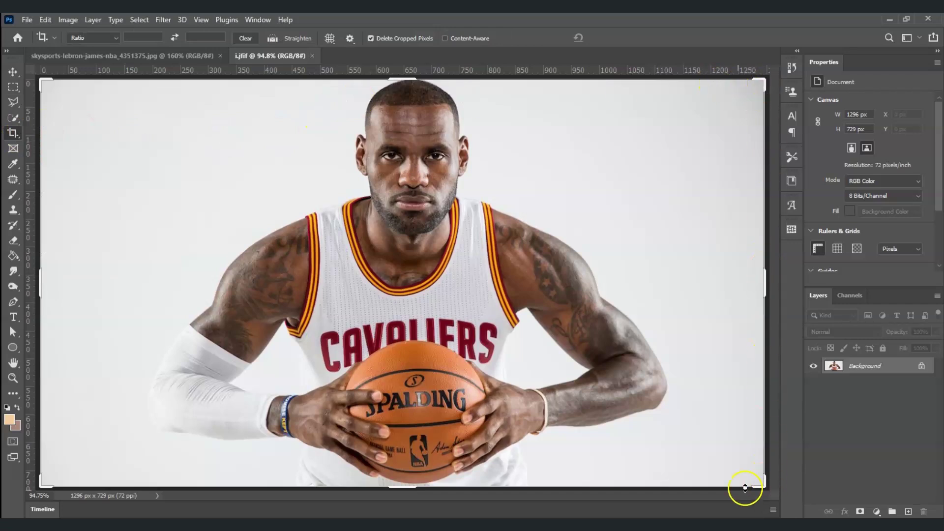
left_click_drag(41, 276, 160, 271)
left_click_drag(645, 274, 538, 285)
left_click_drag(411, 485, 427, 396)
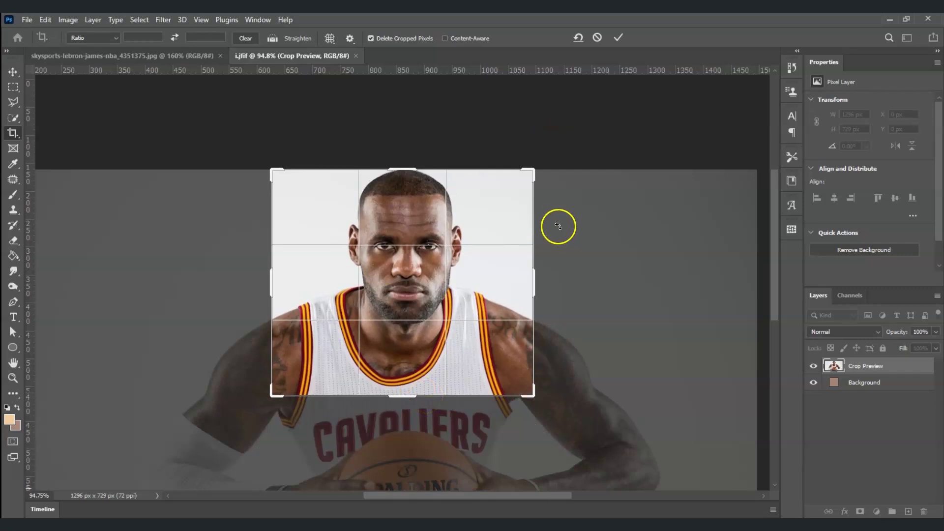
left_click(619, 38)
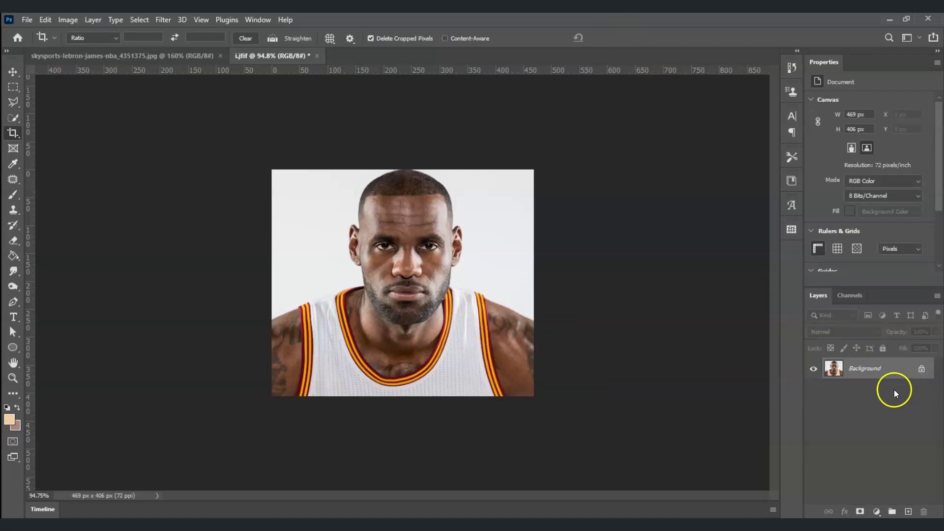
Step: Zoom to Fill Screen so the 469 × 406 px headshot fills the window, then select Background
left_click(13, 377)
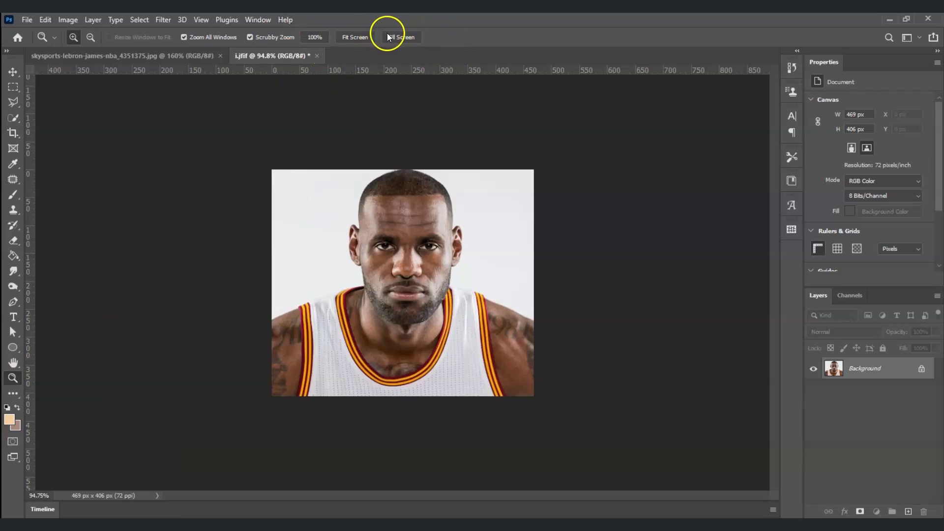
left_click(364, 37)
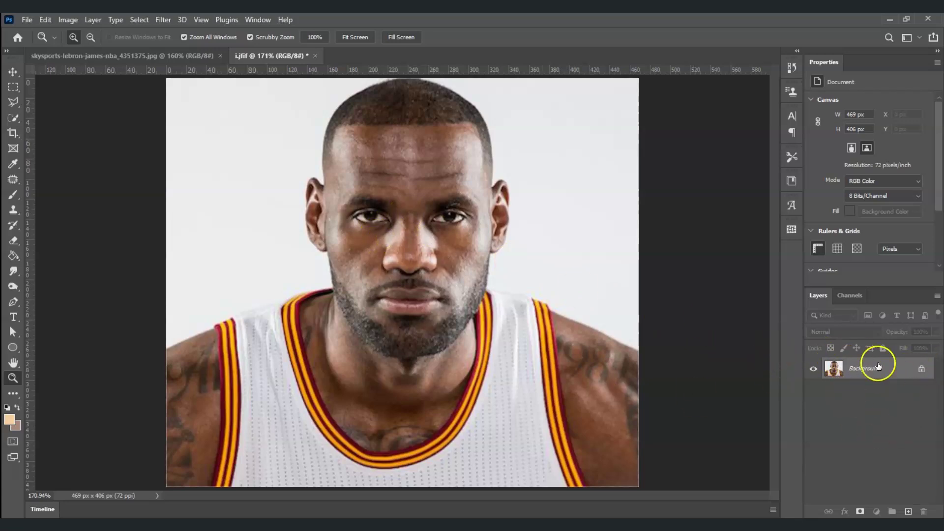
left_click(876, 374)
left_click(870, 373)
Step: Select the player with Select > Subject and copy it onto a new Layer 1
left_click(141, 20)
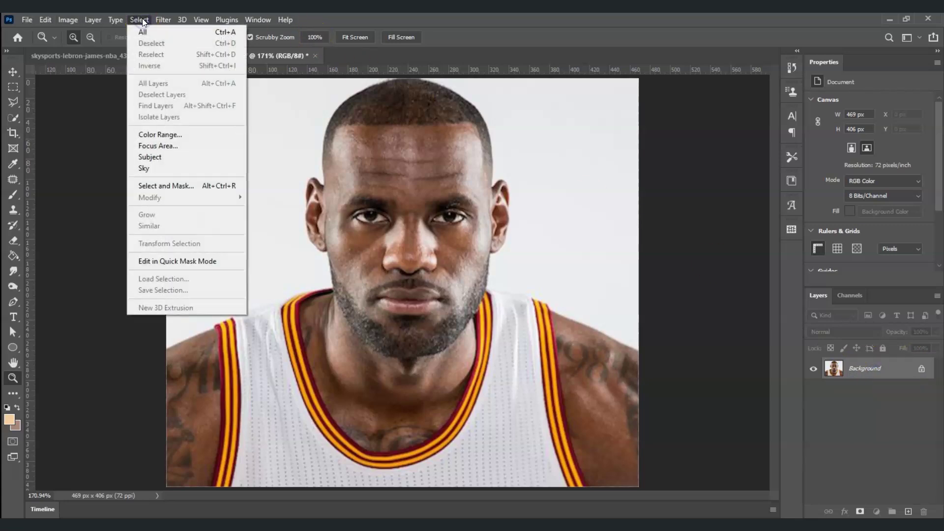
left_click(175, 157)
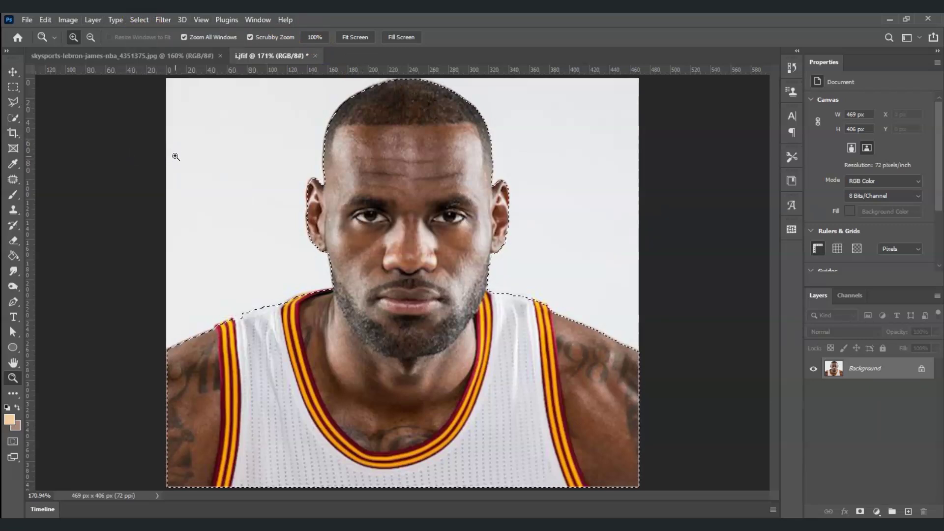
left_click(532, 352)
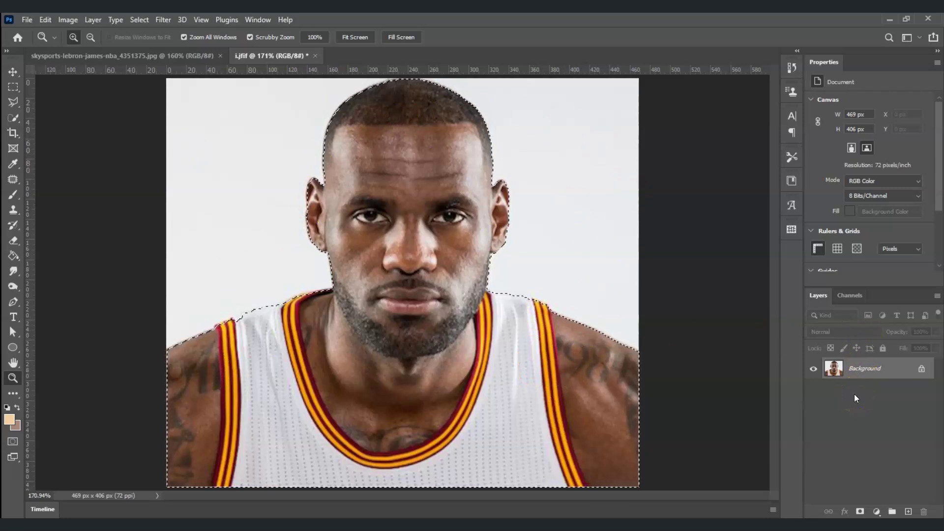
key("ctrl+j")
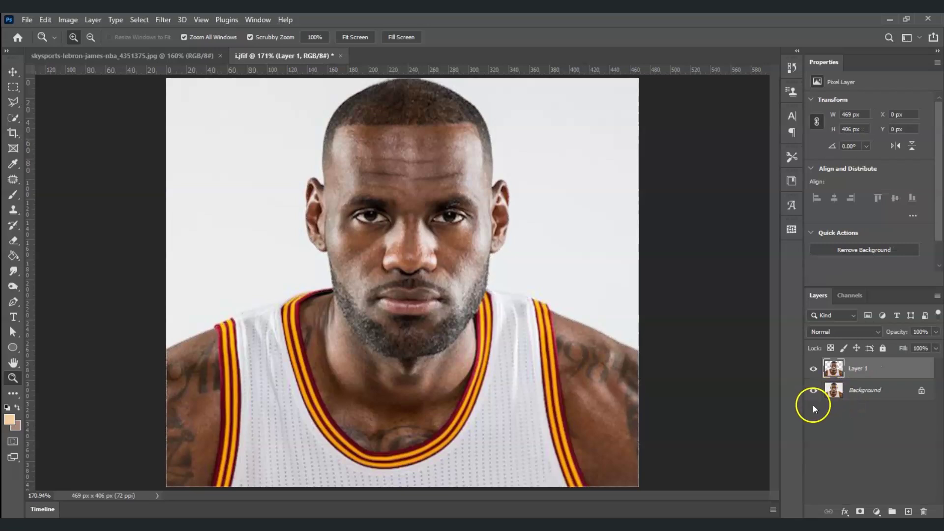
Step: Hide the Background layer to check the cut-out, leaving Layer 1 active
left_click(814, 390)
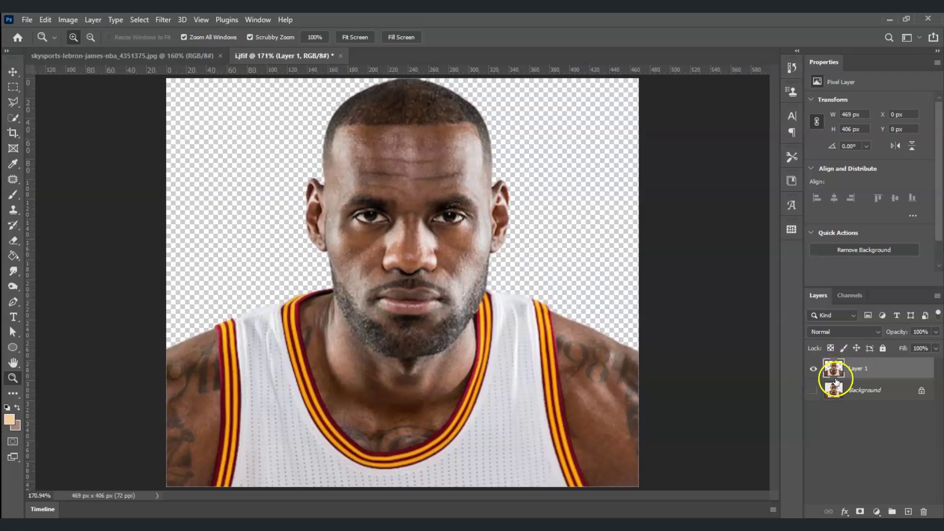
left_click(814, 390)
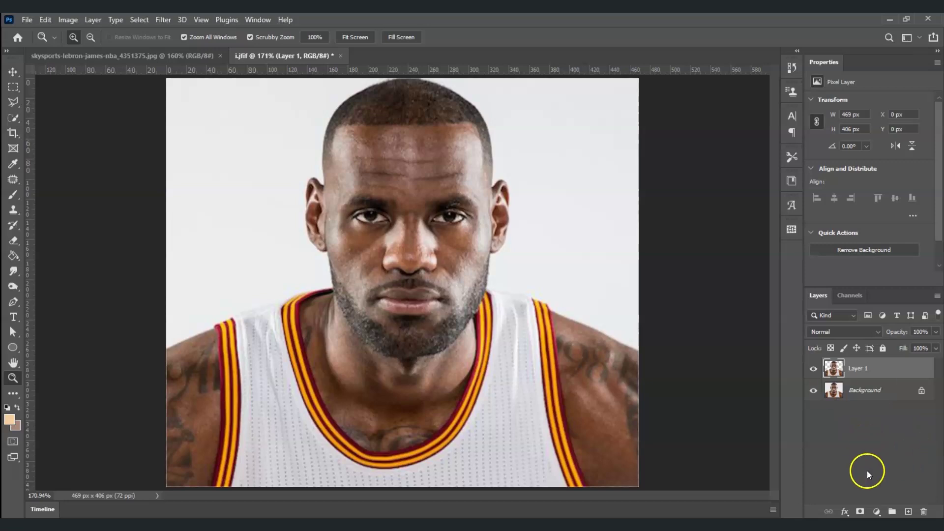
left_click(893, 390)
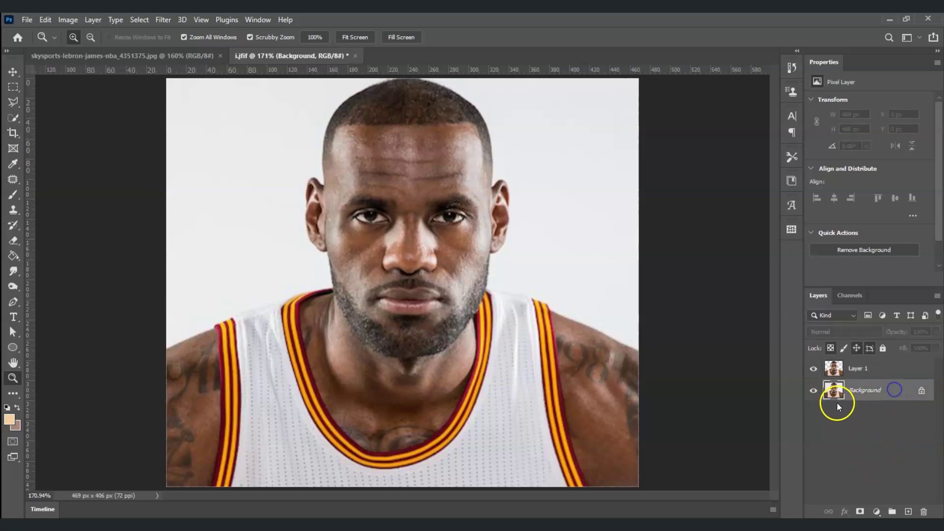
left_click(814, 392)
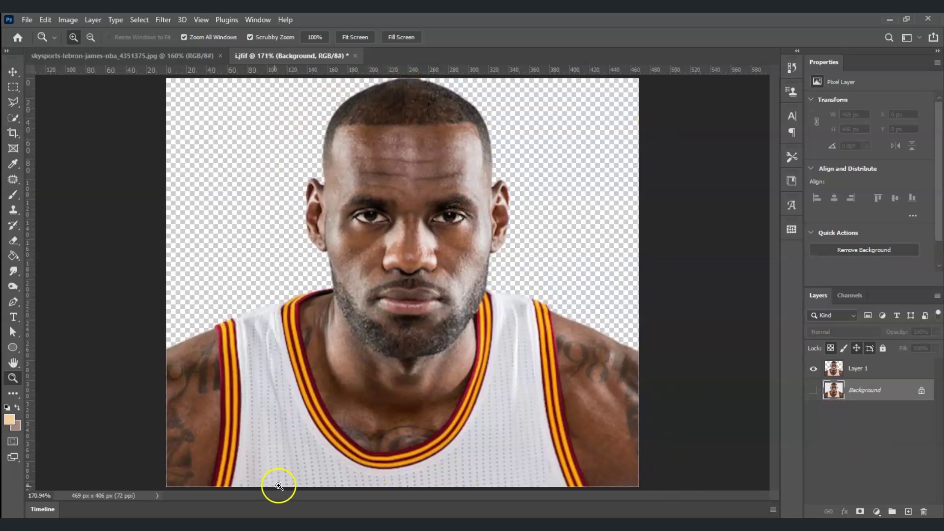
left_click(862, 374)
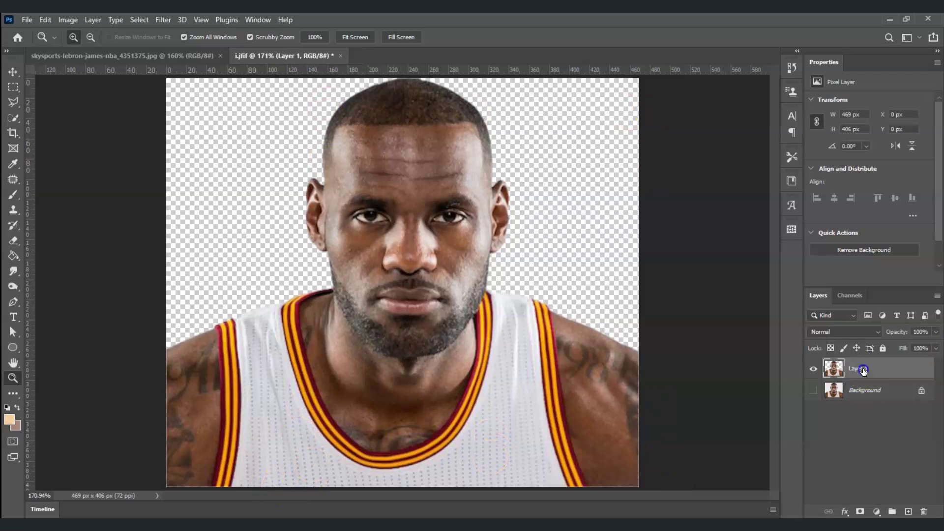
left_click(864, 372)
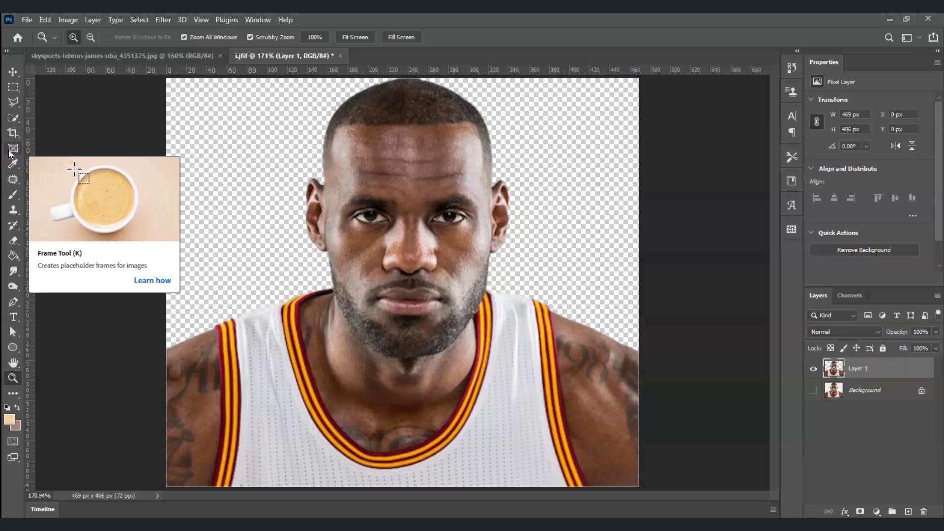
Step: Marquee the right half of the face from the nose line and copy it to Layer 2
left_click(14, 87)
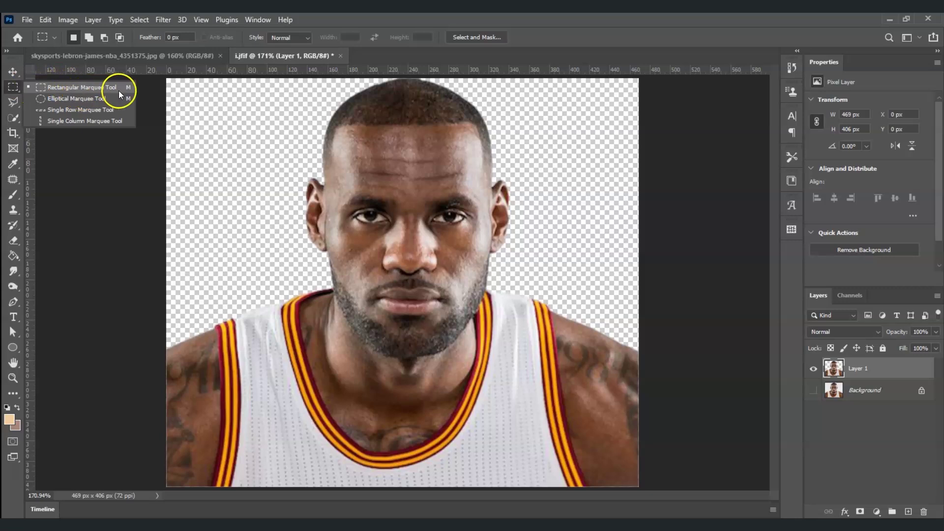
left_click(50, 87)
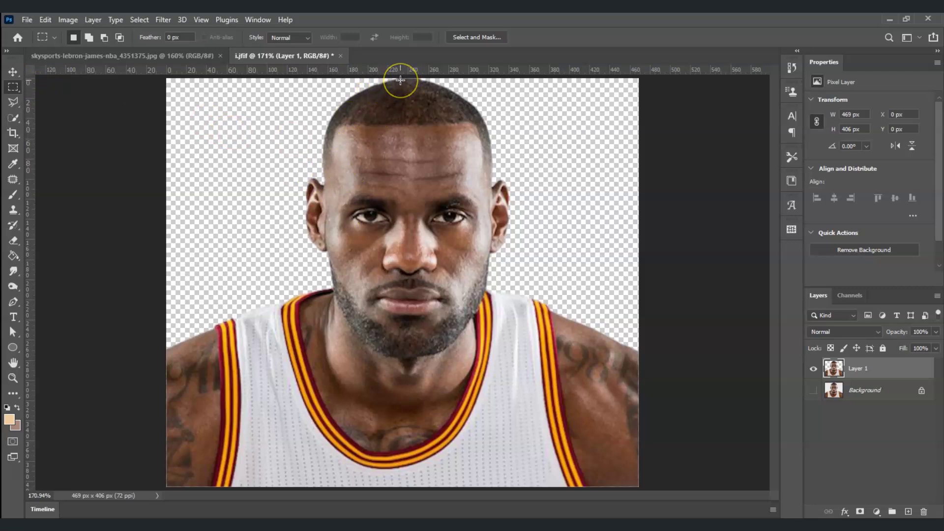
left_click_drag(402, 78, 641, 496)
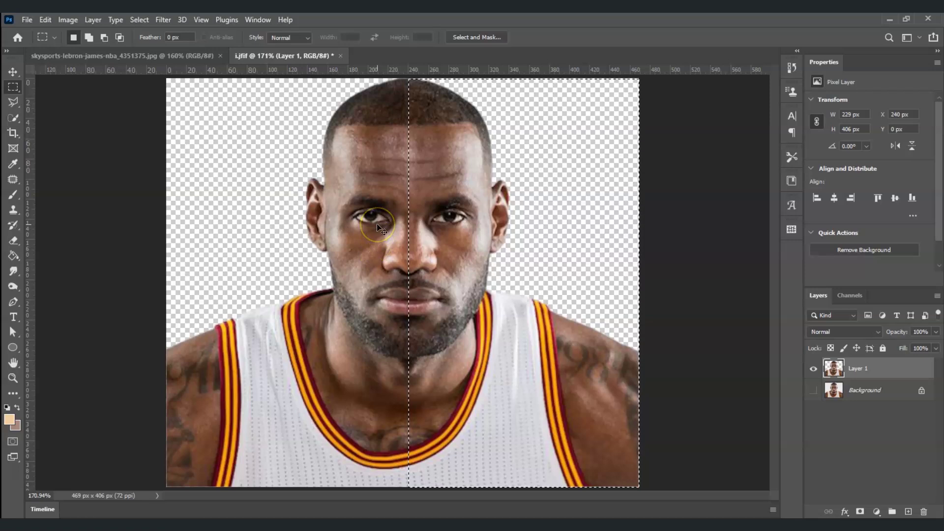
key("ctrl+j")
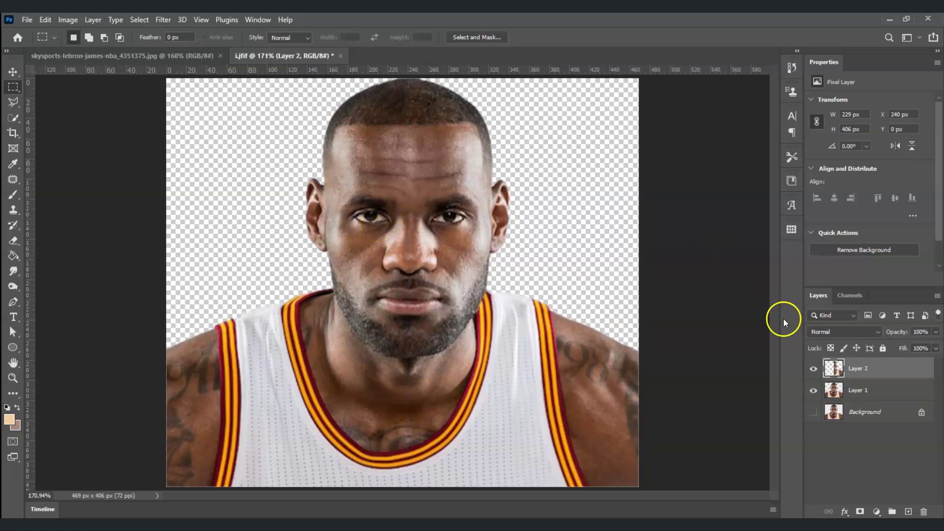
Step: Hide Layer 1, rename Layer 2 to 'right side', and load its pixels as a selection
left_click(814, 390)
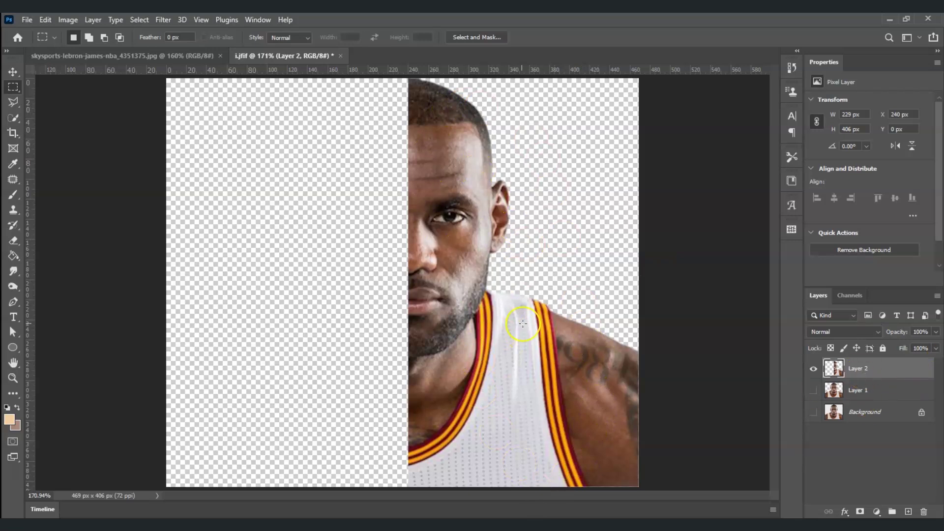
double_click(860, 369)
type("right side")
left_click(905, 377)
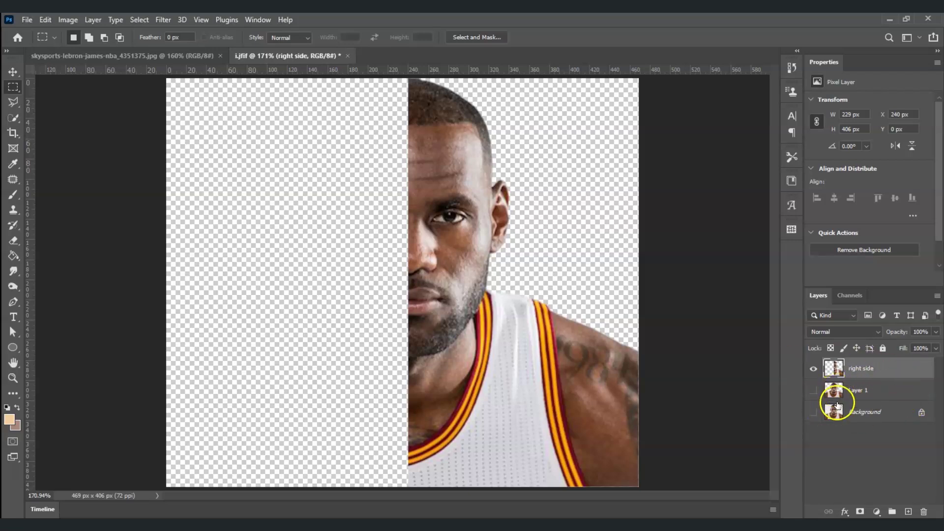
left_click(832, 372, "ctrl")
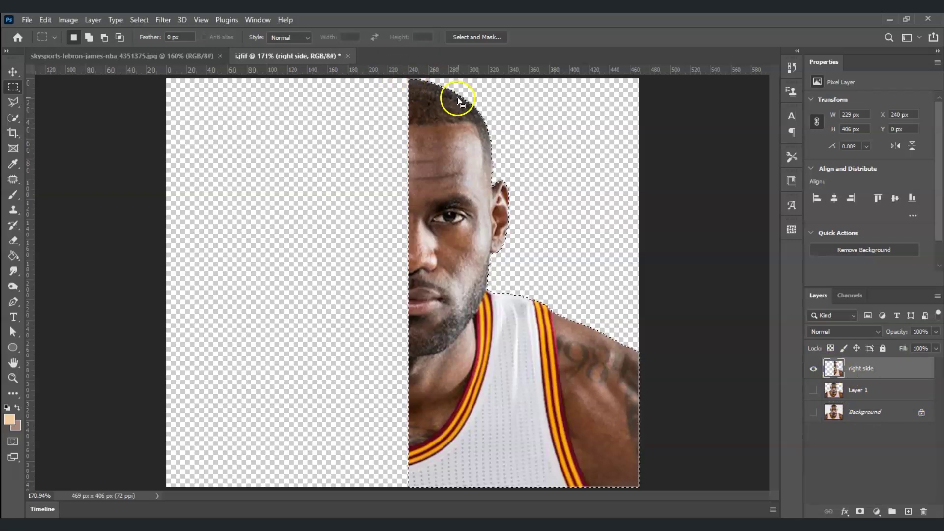
Step: Show Layer 1 and delete the selected right half from it
left_click(868, 394)
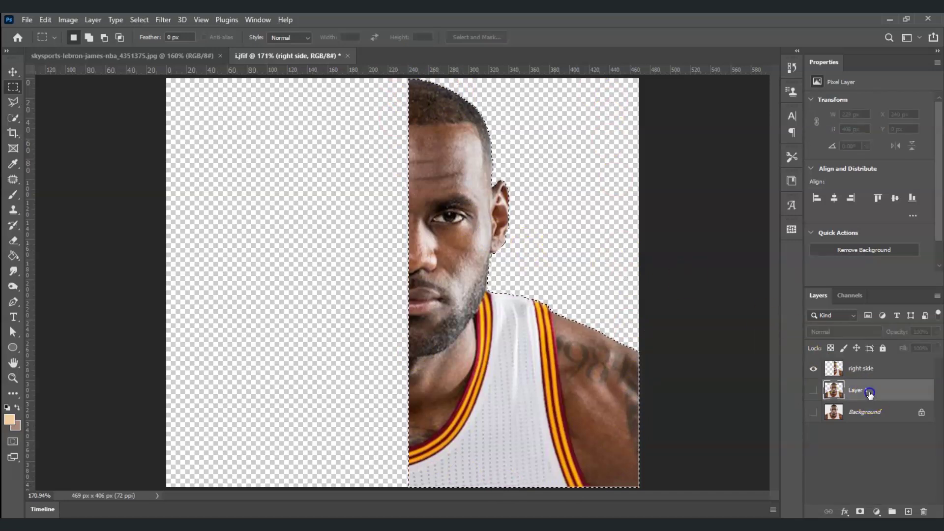
left_click(814, 391)
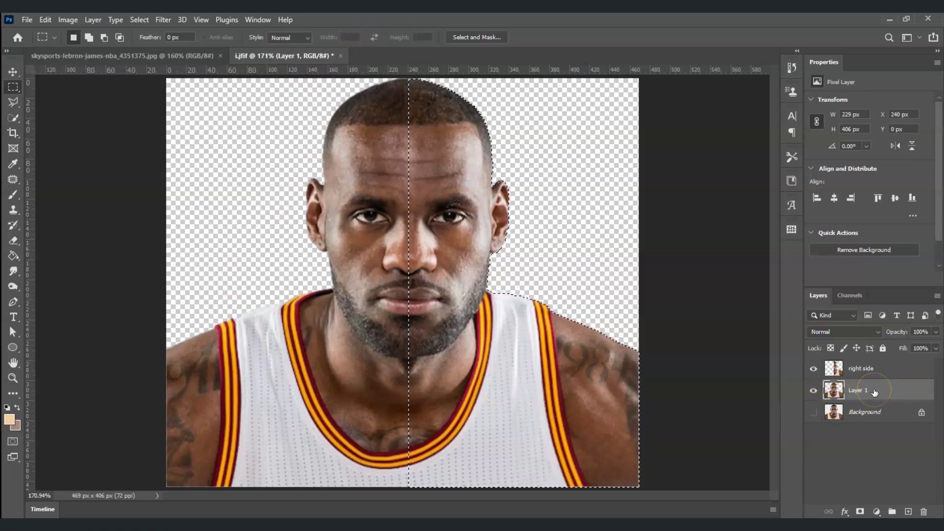
key("Delete")
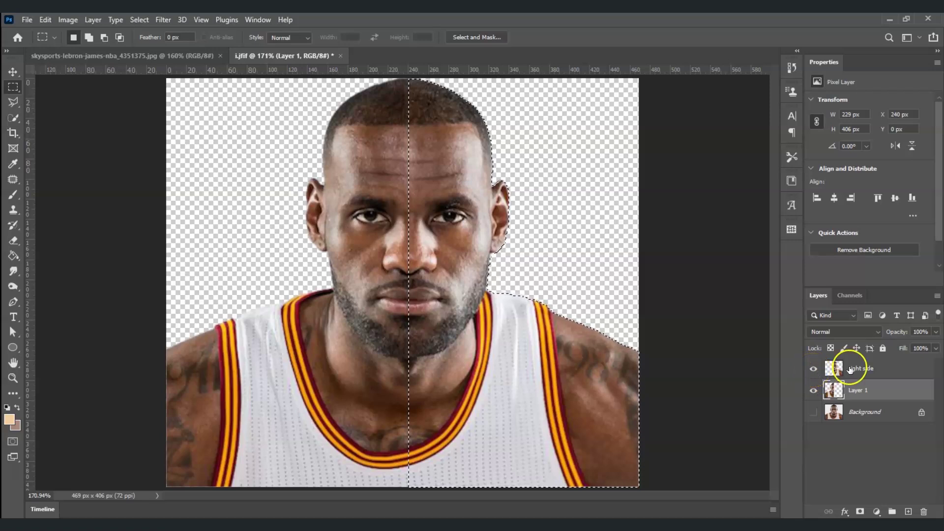
Step: Toggle the right side layer to check the cut, then deselect and reselect Layer 1
left_click(813, 368)
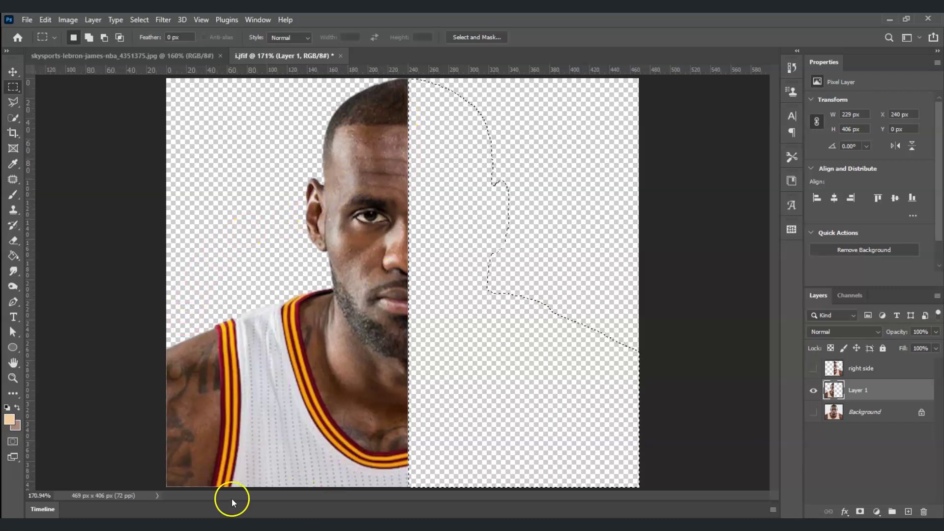
left_click(814, 369)
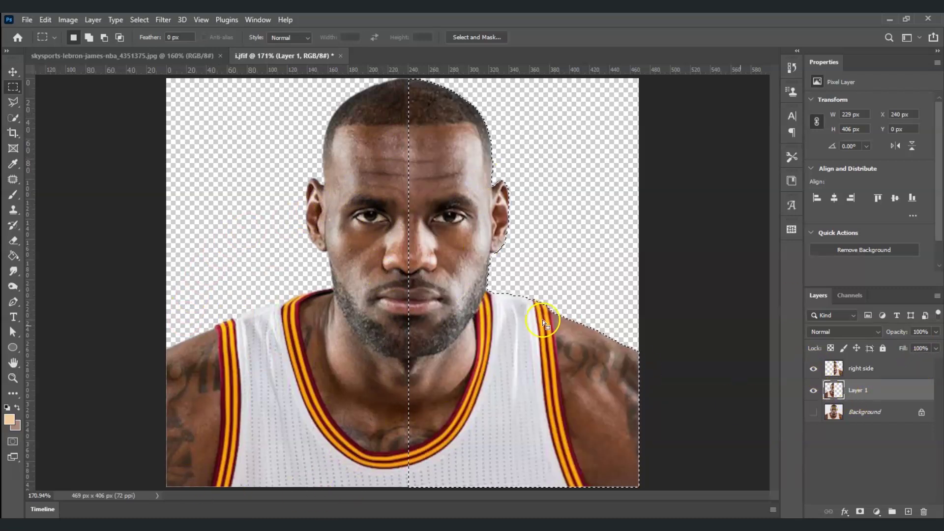
left_click(859, 368)
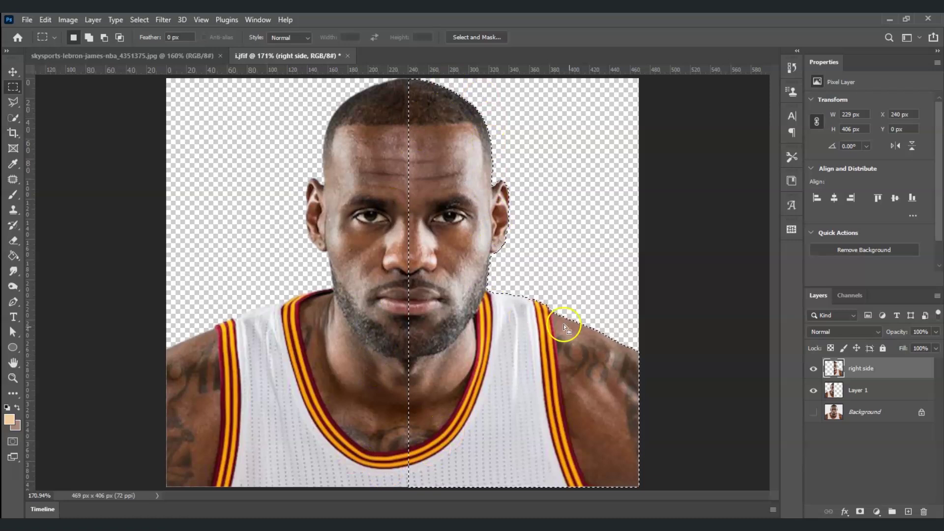
left_click(584, 360)
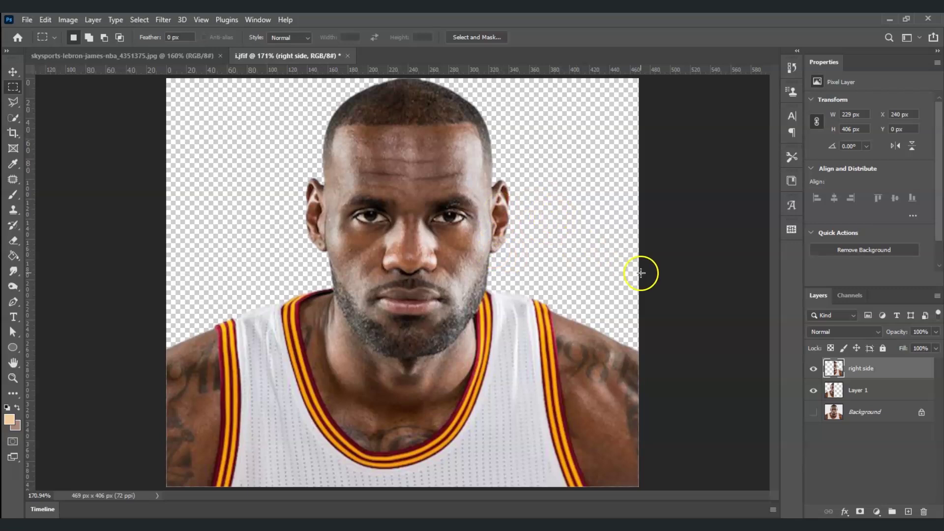
left_click(862, 392)
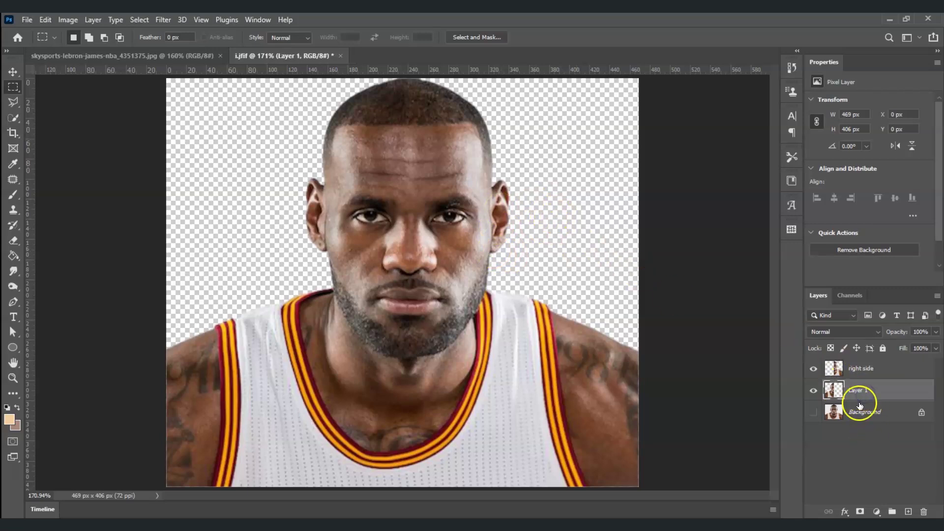
Step: Add a Solid Color fill above Background, sampled #e8a200 from the jersey's collar stripe
left_click(868, 415)
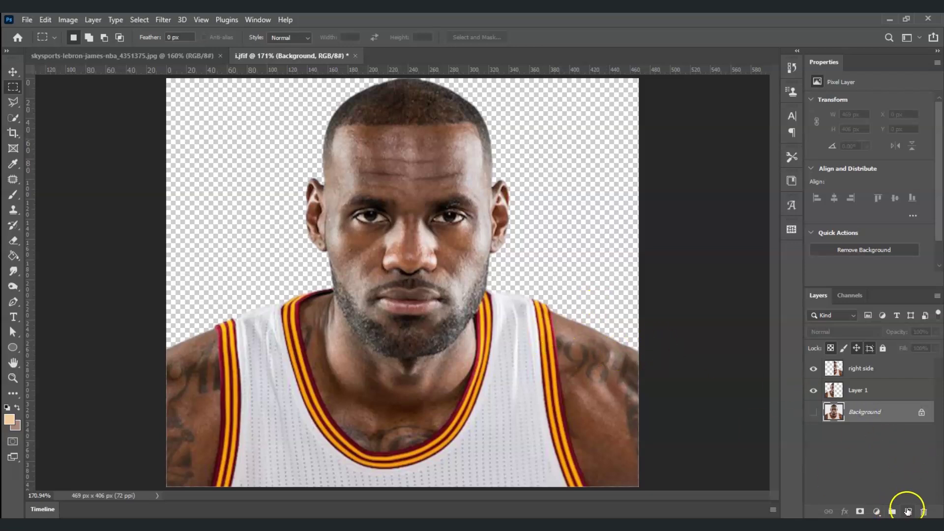
left_click(878, 511)
left_click(881, 305)
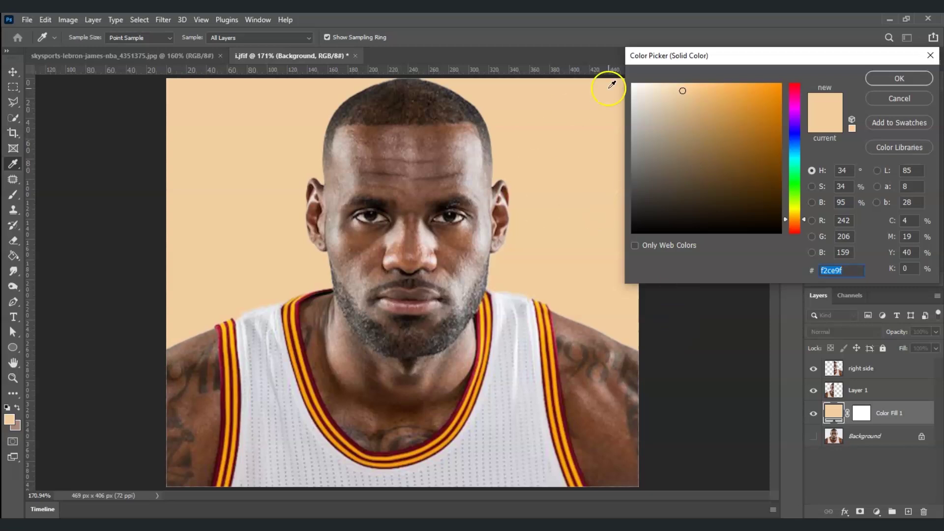
left_click(297, 341)
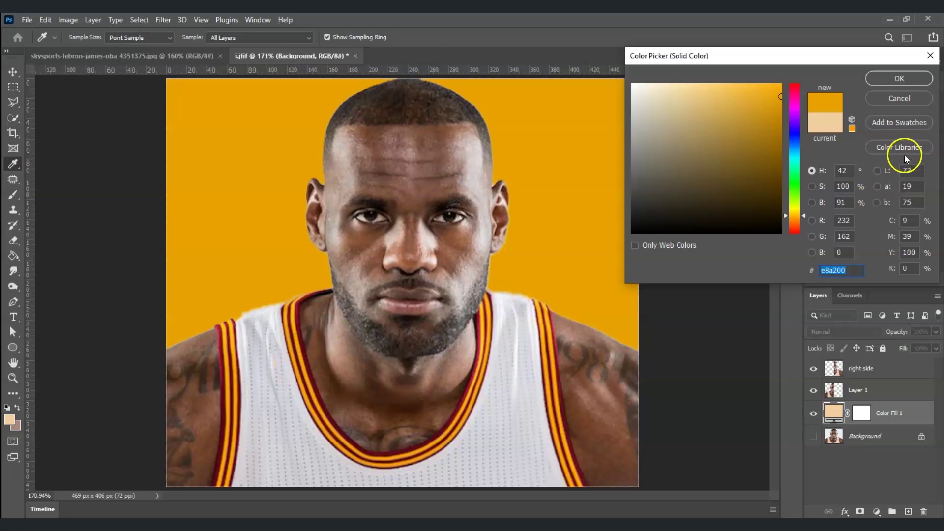
left_click(919, 84)
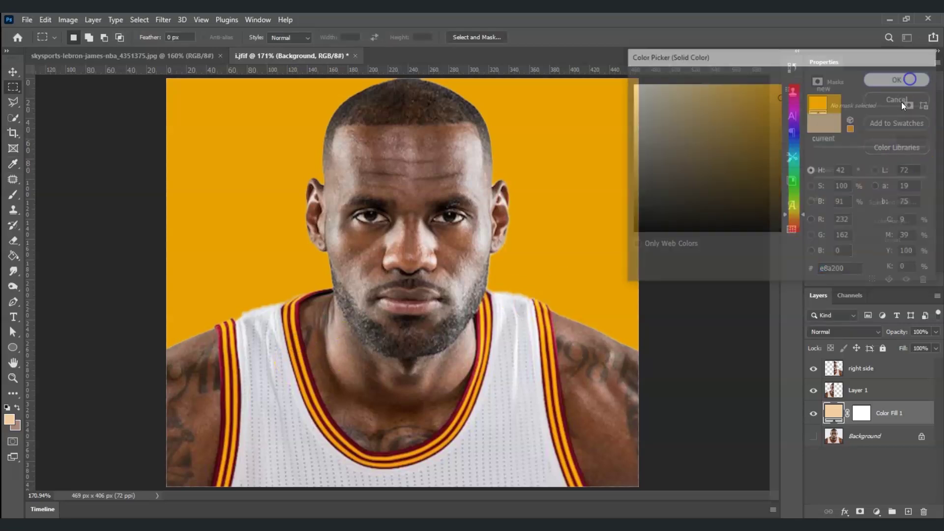
Step: Rename Layer 1 to 'left side', then make the right side layer active
left_click(873, 392)
left_click(869, 393)
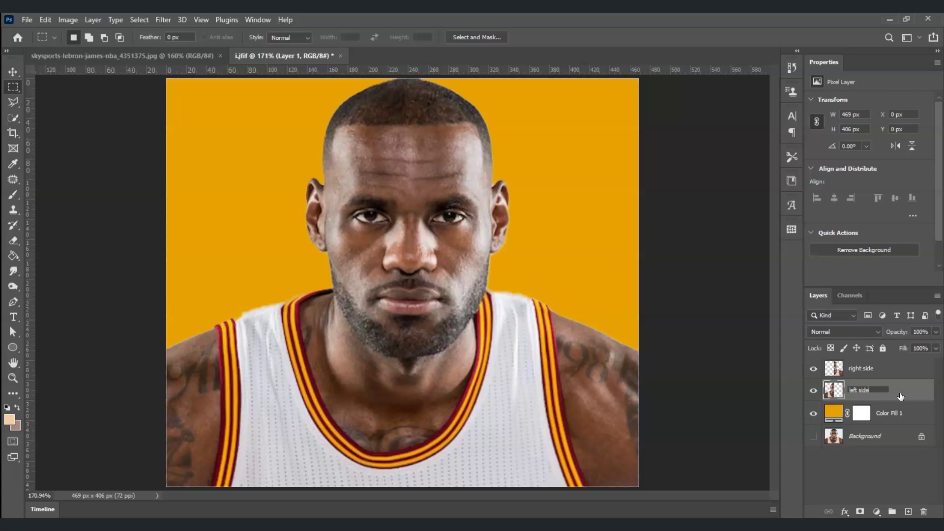
left_click(920, 396)
key("o")
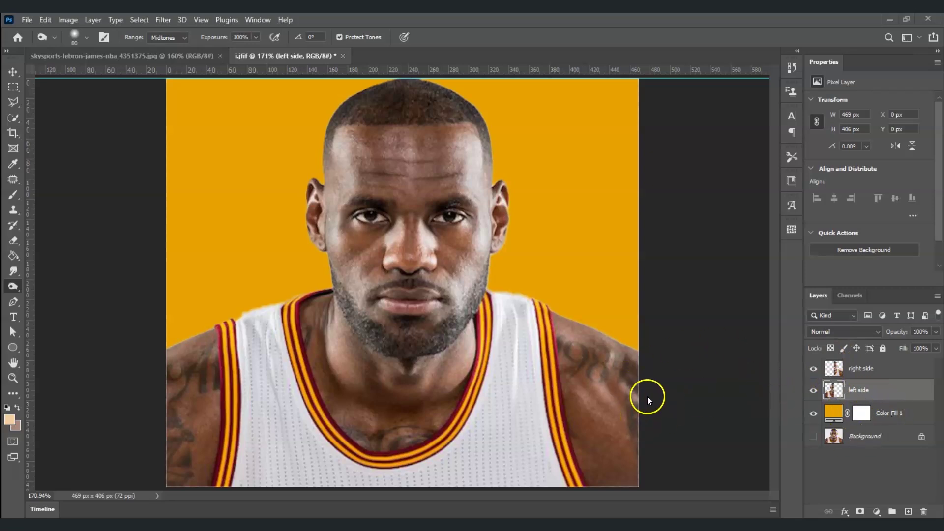
left_click(867, 374)
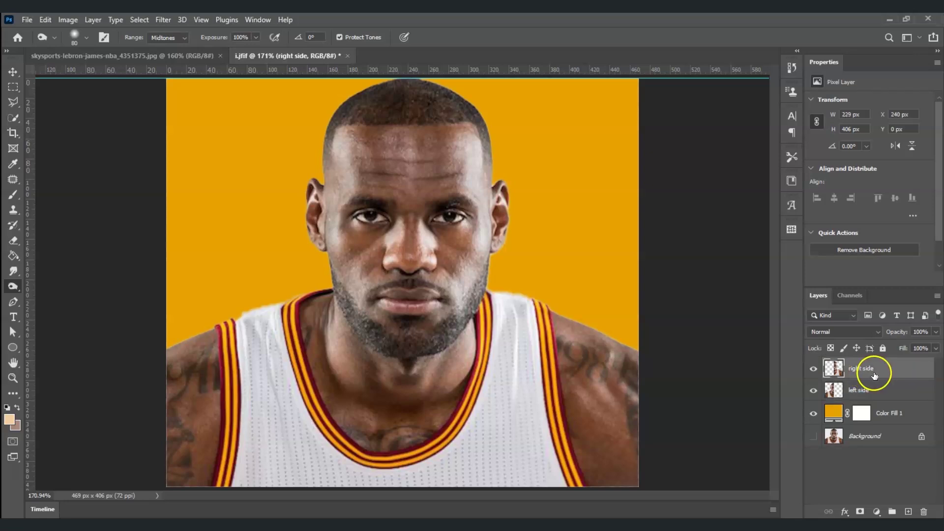
Step: Add text on the forehead reading 'WIN-' over 'NERS NEVER QUIT'
left_click(14, 318)
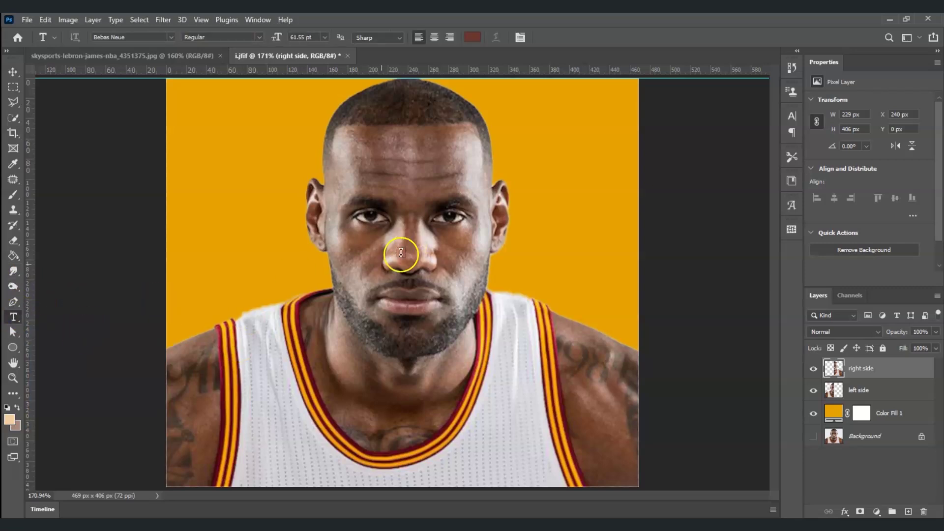
left_click(434, 173)
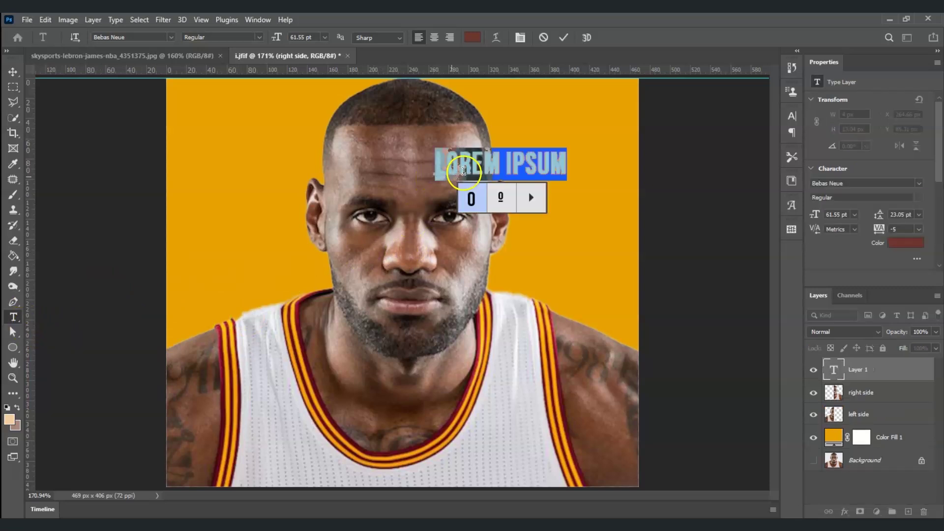
left_click_drag(443, 169, 501, 165)
left_click_drag(558, 160, 489, 163)
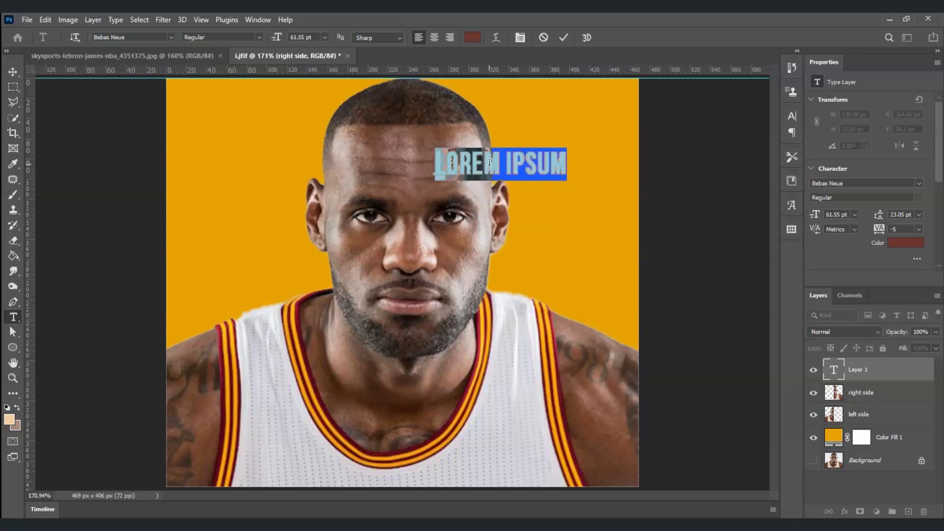
type("WIN")
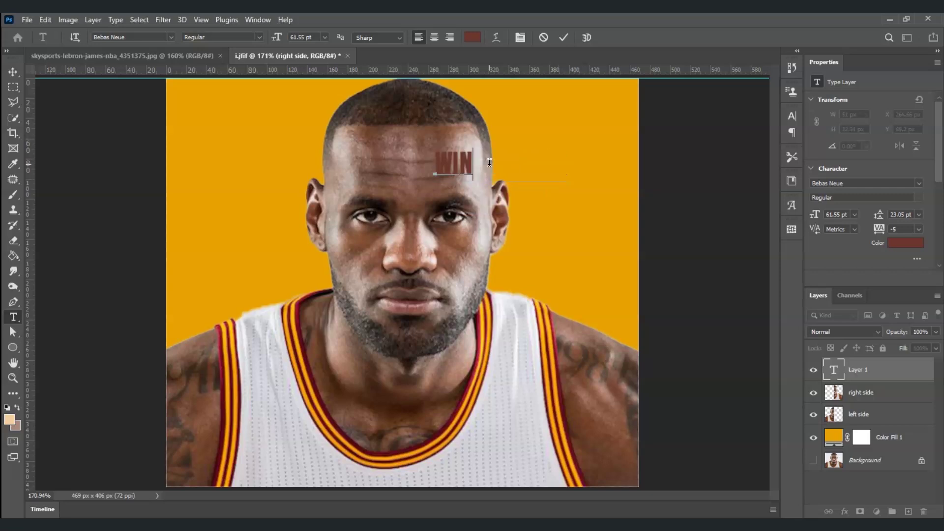
type("-")
key("Return")
type("NERS N")
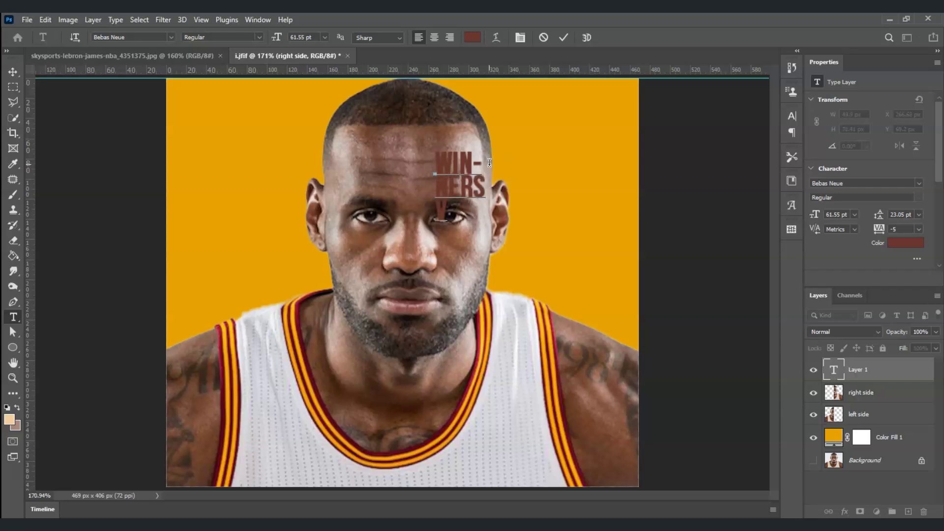
type("EVER ")
type("QUIT")
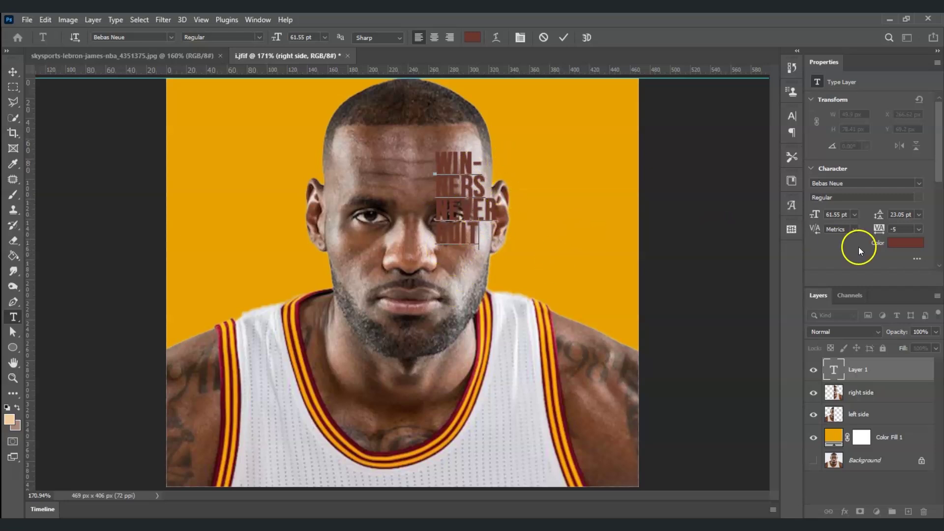
Step: Colour the text #bb3250, sampled from the jersey's red trim
left_click(904, 244)
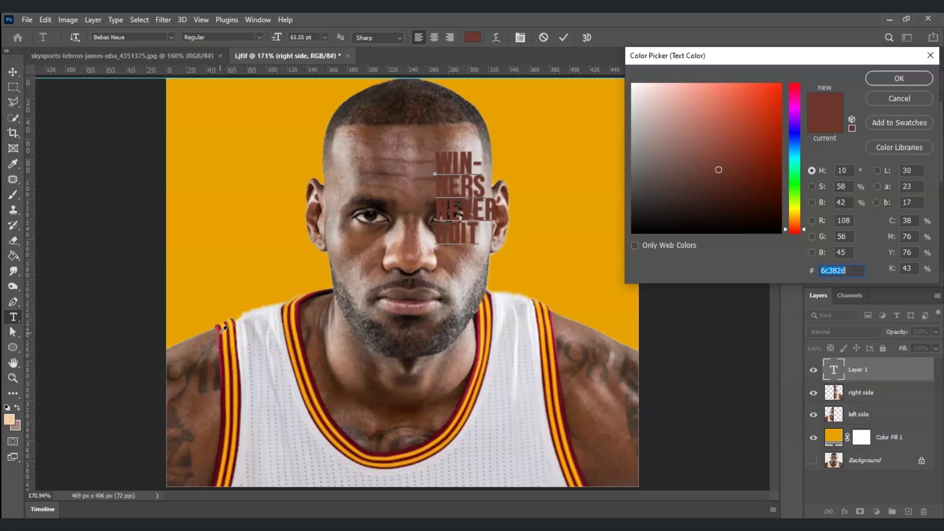
left_click_drag(223, 330, 219, 334)
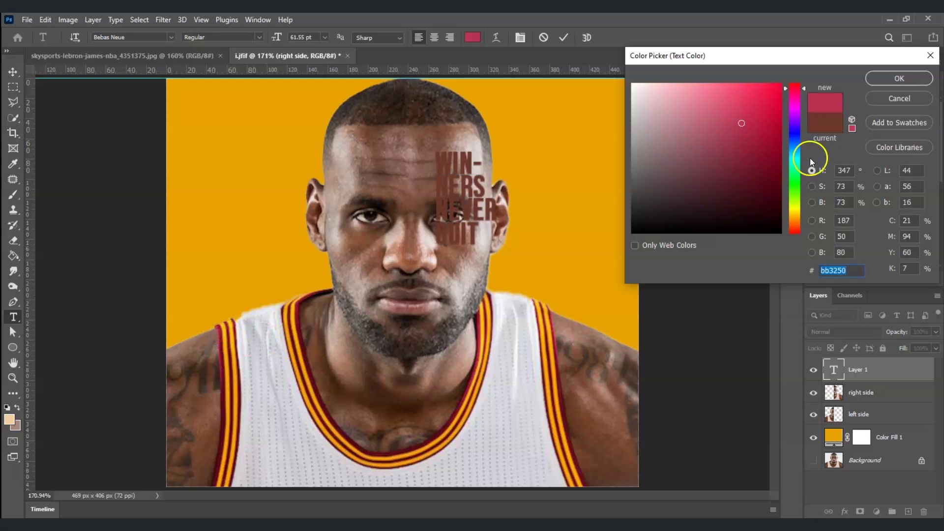
left_click(929, 78)
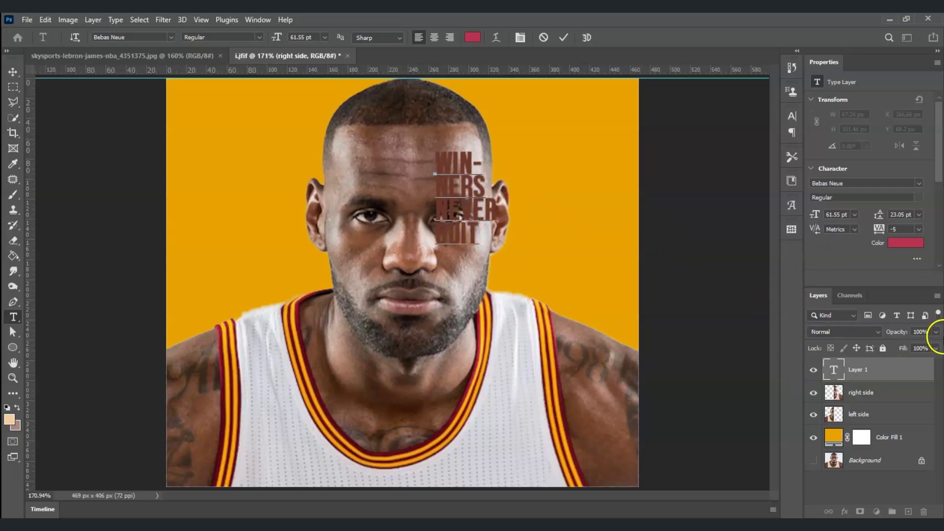
Step: Enlarge the WINNERS NEVER QUIT text to about 150 pt and hide the left face half
left_click(873, 392)
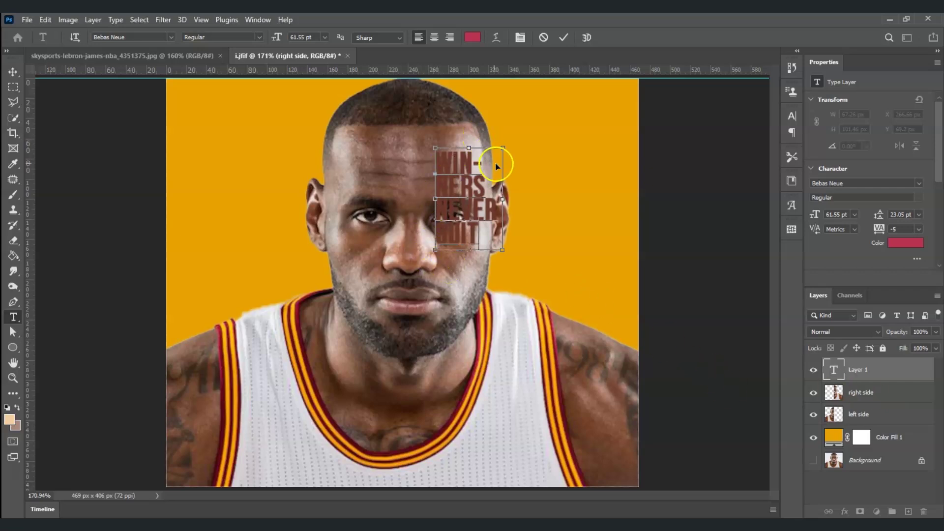
left_click_drag(504, 250, 604, 399)
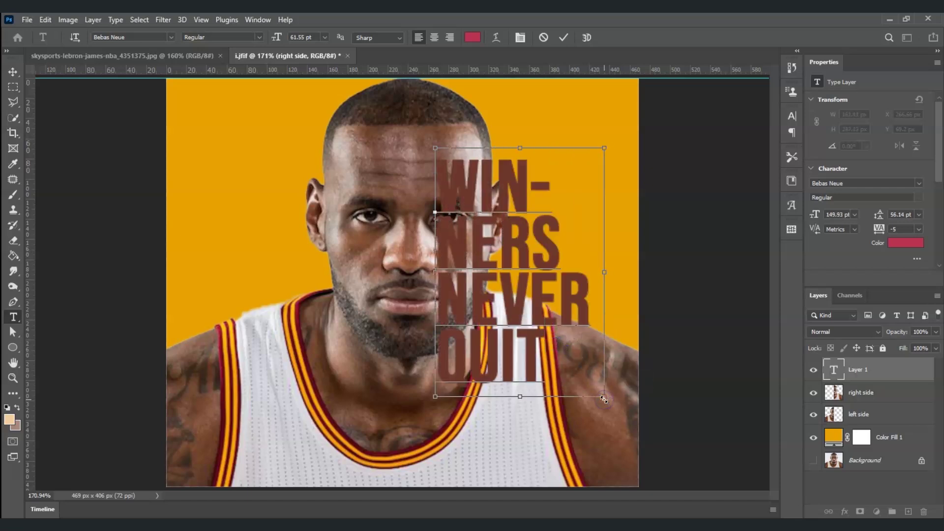
left_click(813, 415)
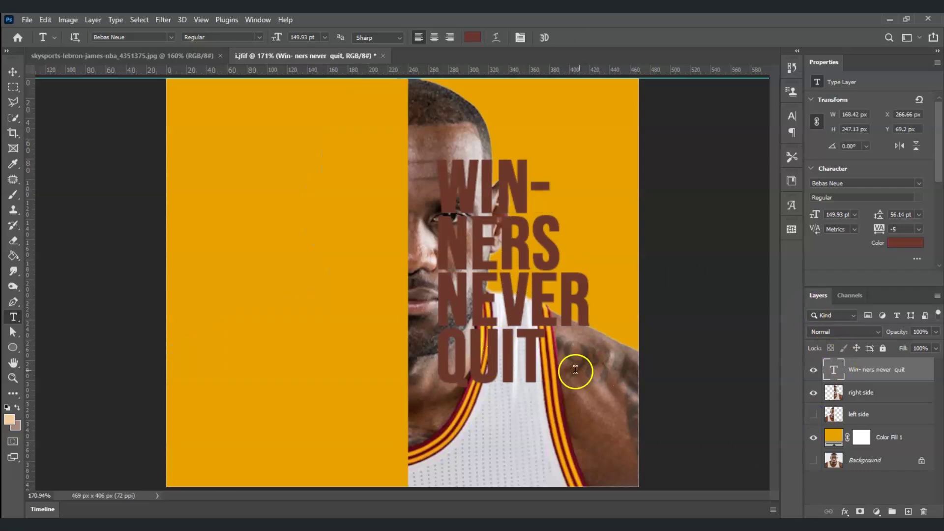
Step: Scale the text to about 133% and fit it against the canvas top and right edges
left_click(867, 372)
key("ctrl+t")
left_click_drag(435, 147, 412, 116)
left_click_drag(604, 256, 580, 256)
left_click_drag(501, 267, 502, 255)
left_click_drag(580, 354, 596, 432)
left_click_drag(489, 217, 449, 146)
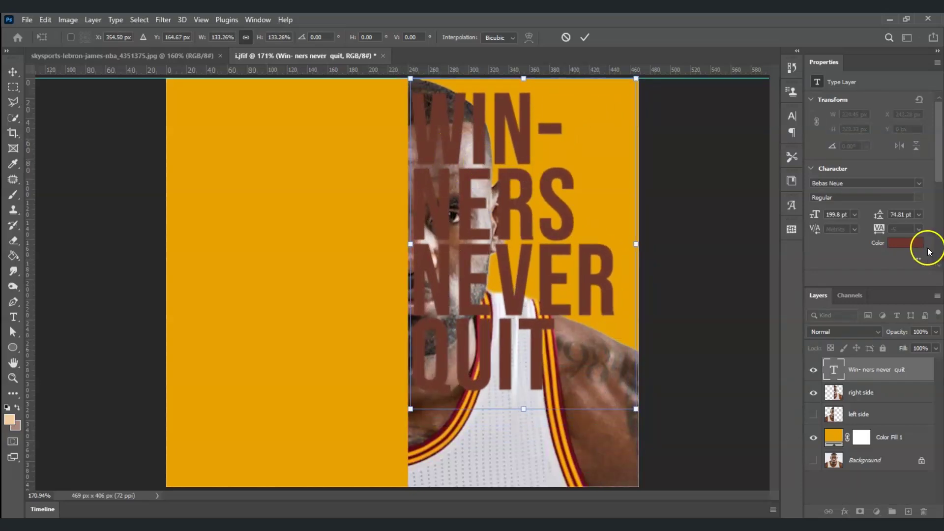
Step: Give the text 77 pt leading and commit the edit
double_click(834, 369)
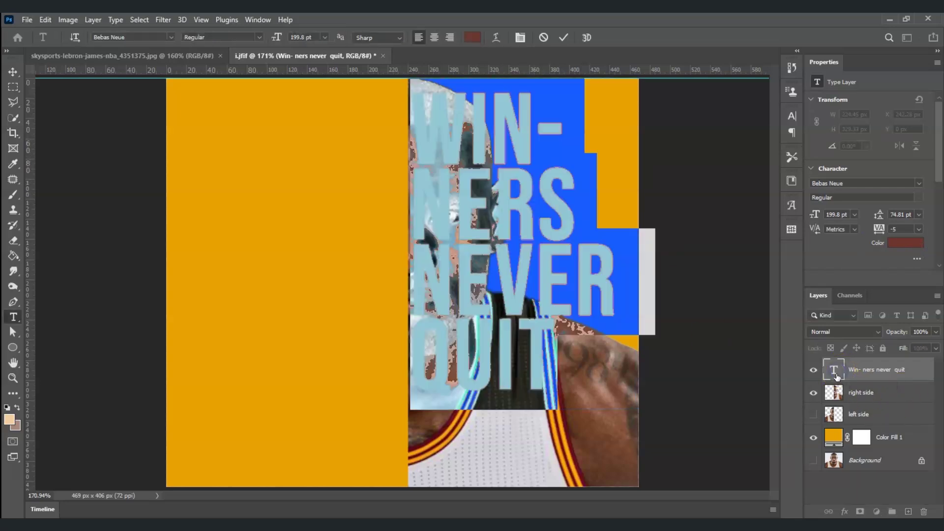
left_click(919, 215)
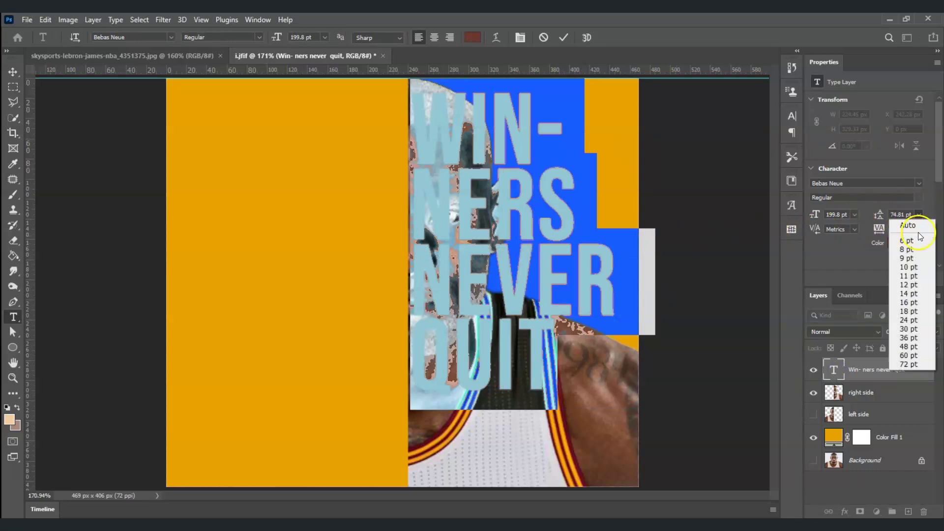
left_click(899, 214)
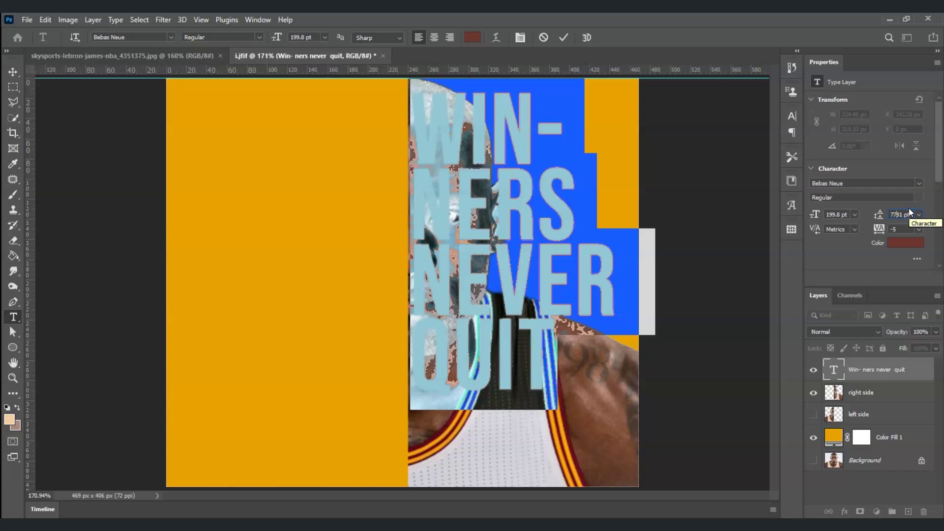
key("Return")
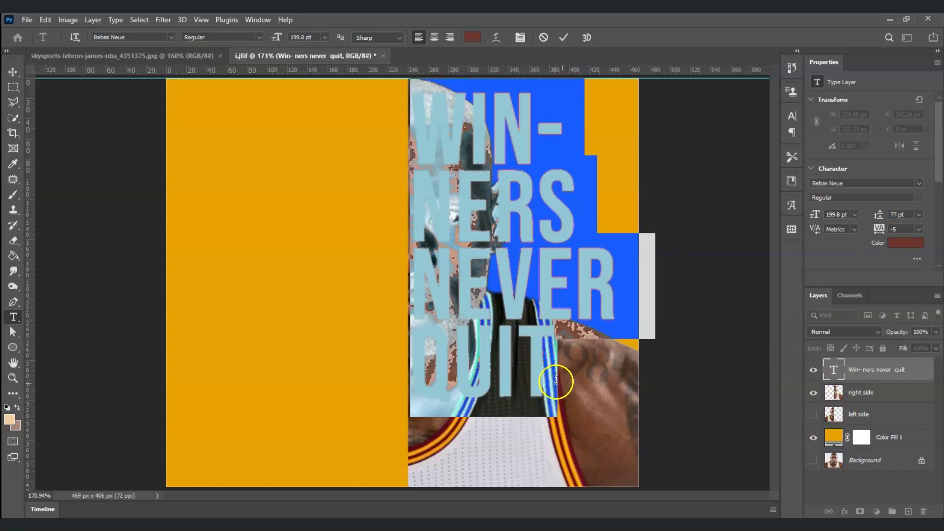
left_click(836, 485)
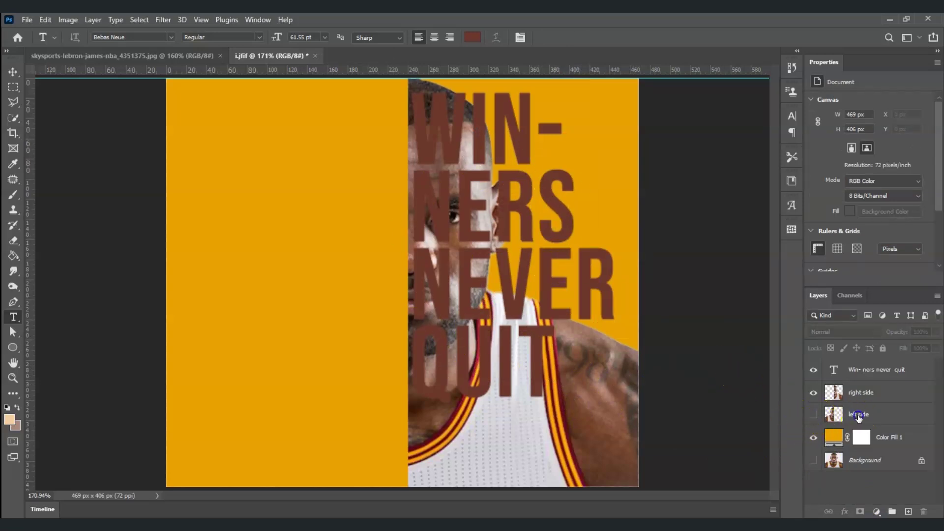
Step: Make 'left side' visible, move the text layer below 'right side', then select 'right side'
left_click(858, 414)
left_click(814, 415)
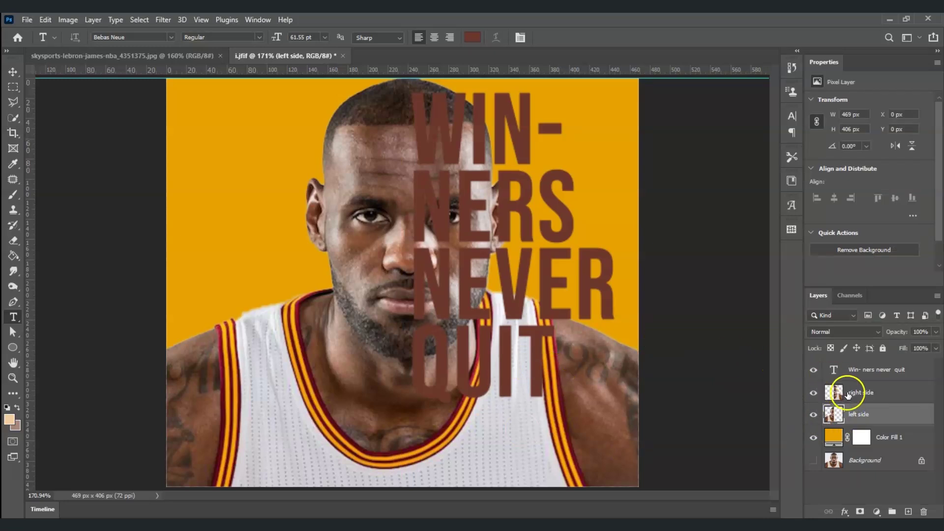
left_click(877, 374)
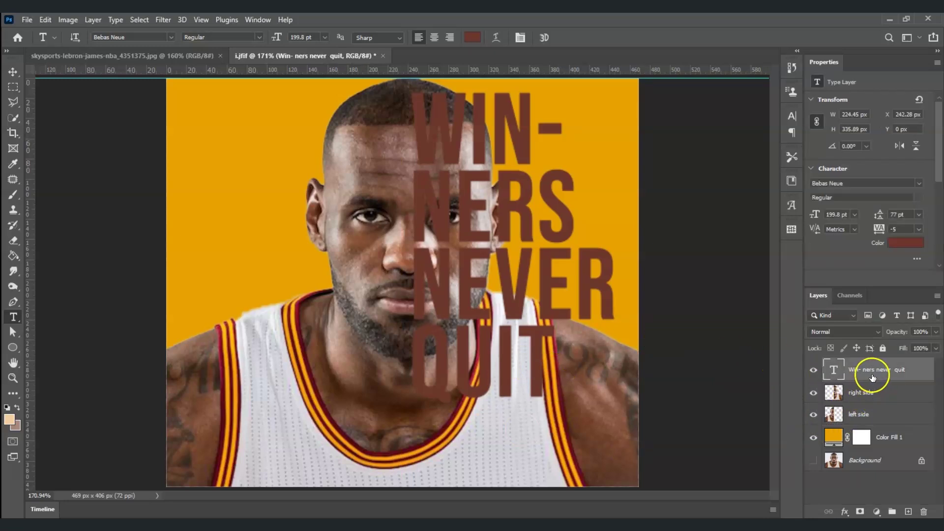
left_click_drag(888, 370, 888, 399)
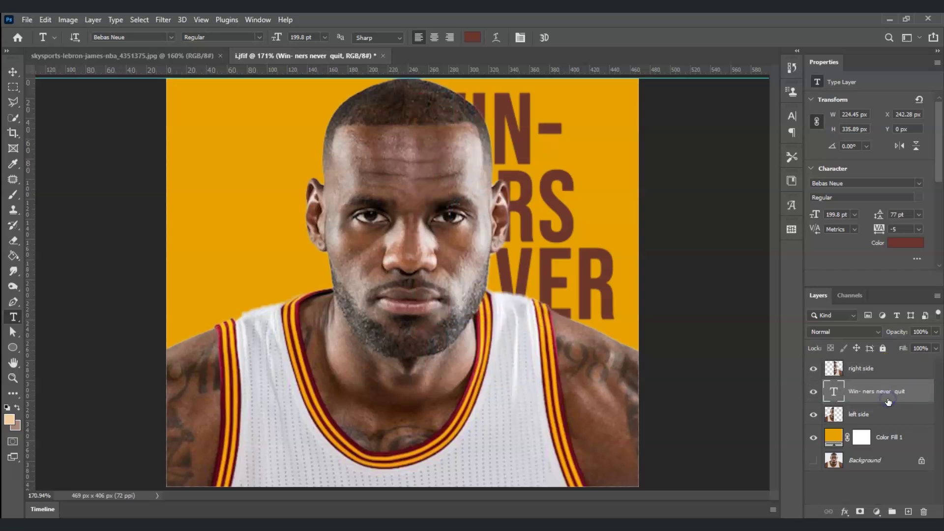
left_click(873, 371)
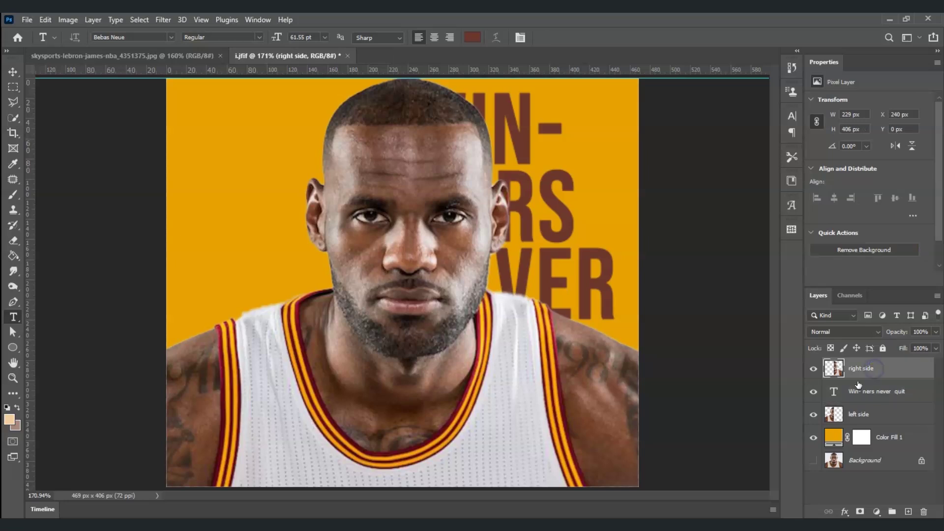
Step: Clip the 'right side' layer to the text and set the text's tracking to -50
right_click(879, 374)
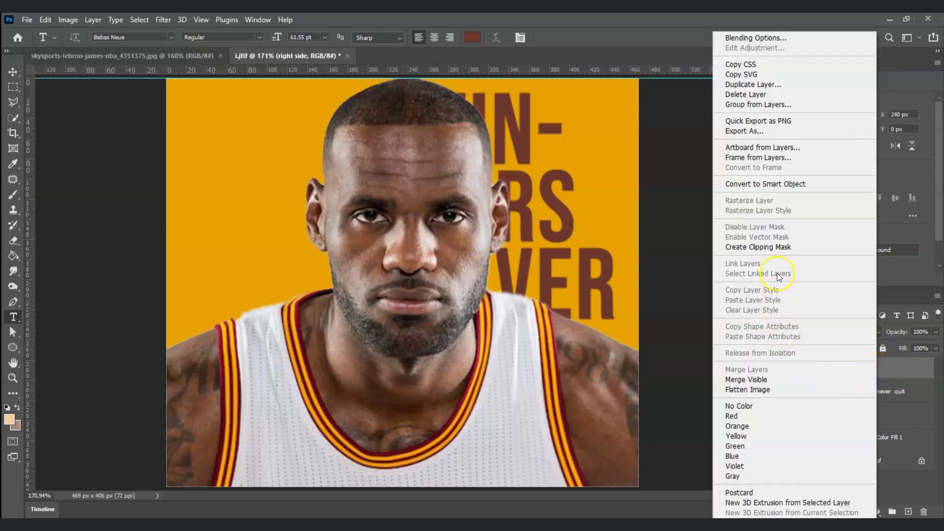
left_click(779, 246)
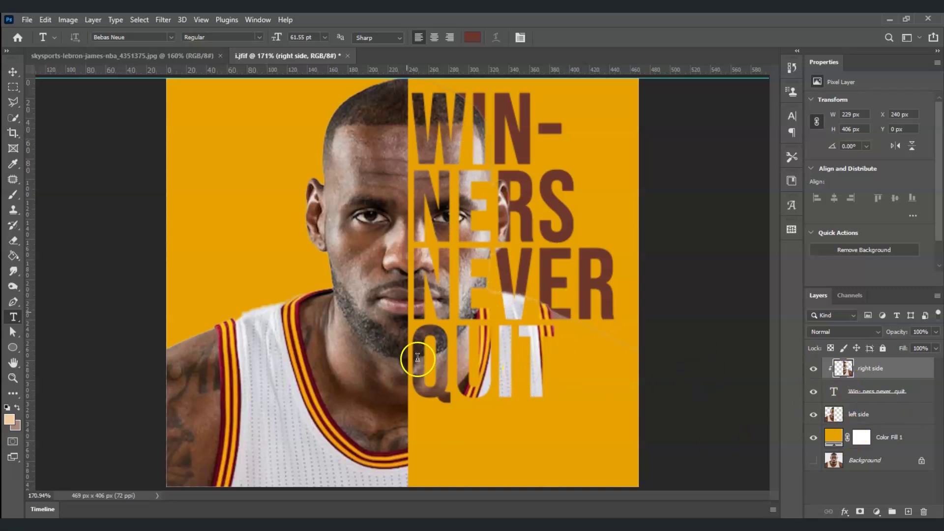
double_click(832, 391)
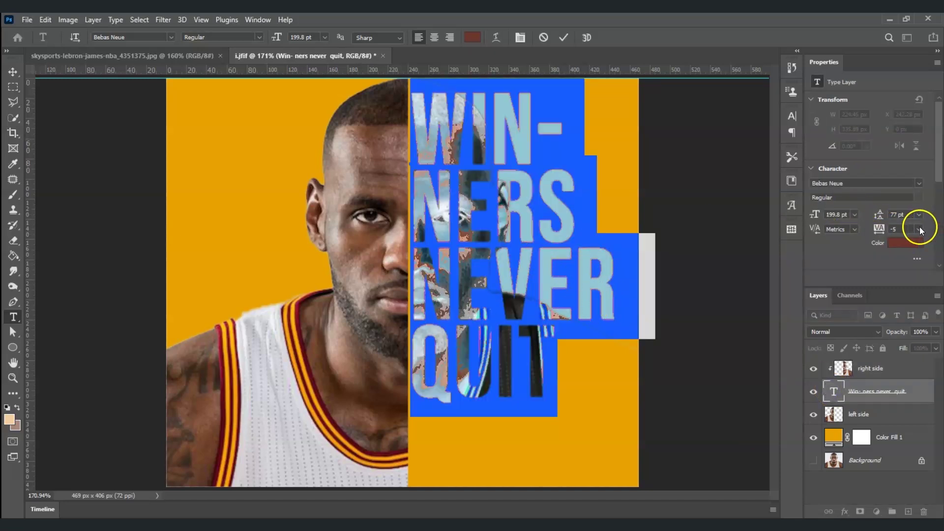
left_click(920, 227)
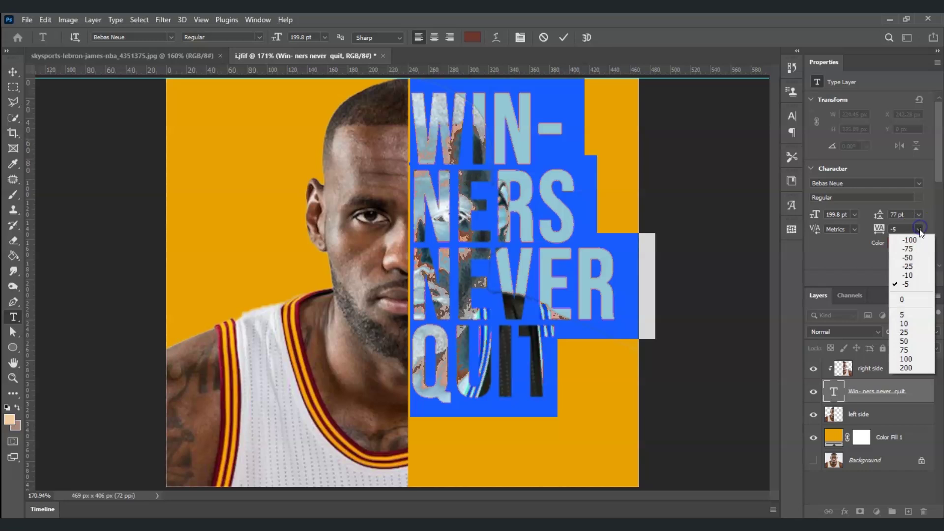
left_click(915, 256)
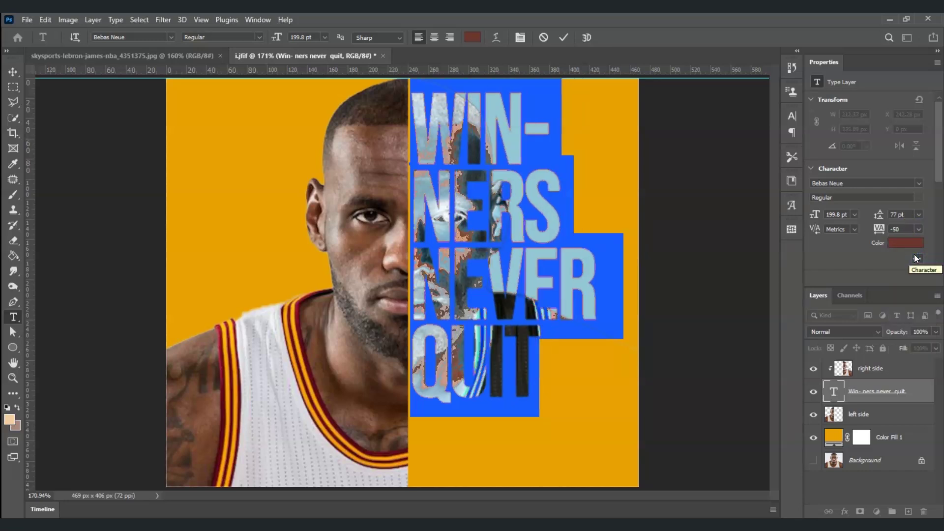
key("ctrl+Return")
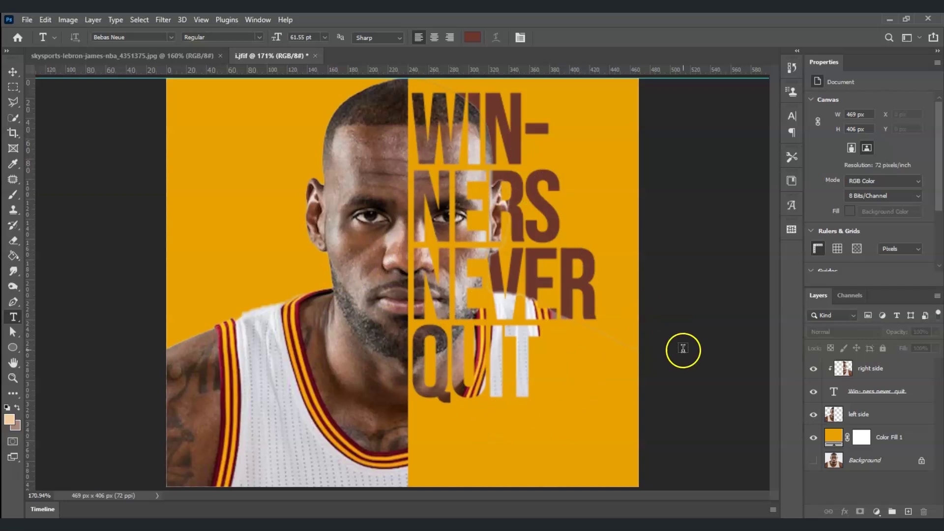
Step: Add a drop shadow to the text layer with 5 px distance, 10% spread and 75% opacity
left_click(893, 400)
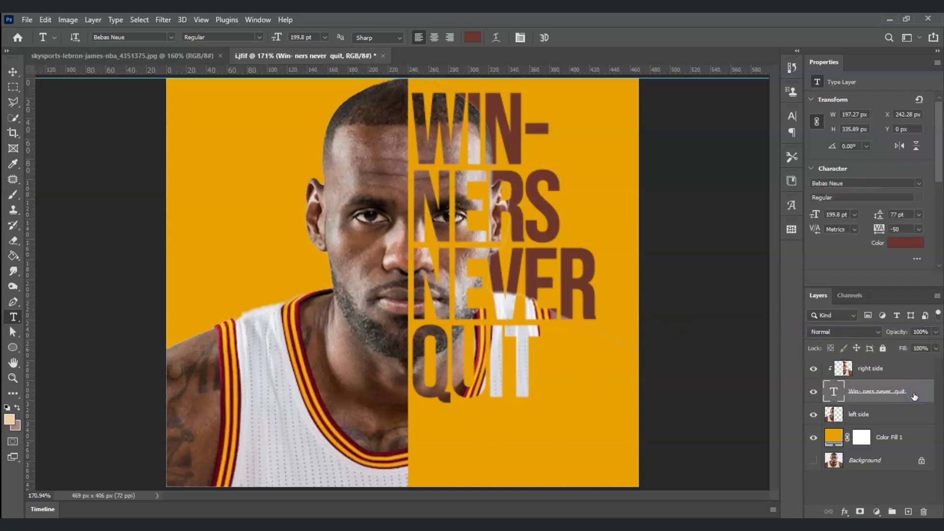
right_click(914, 396)
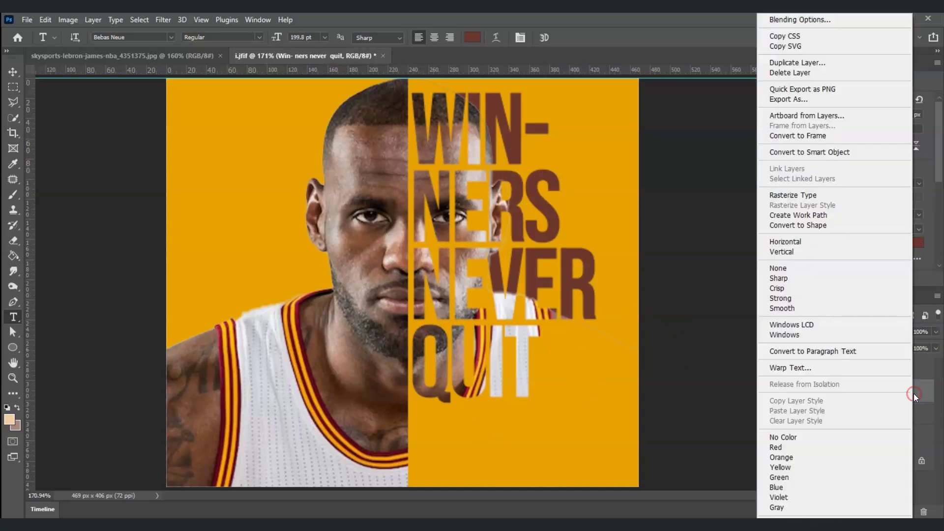
left_click(826, 22)
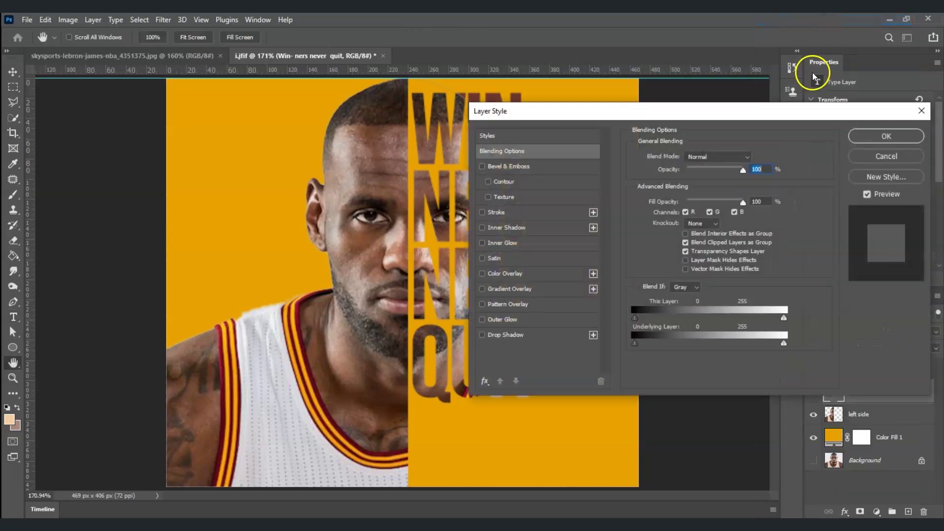
left_click(482, 335)
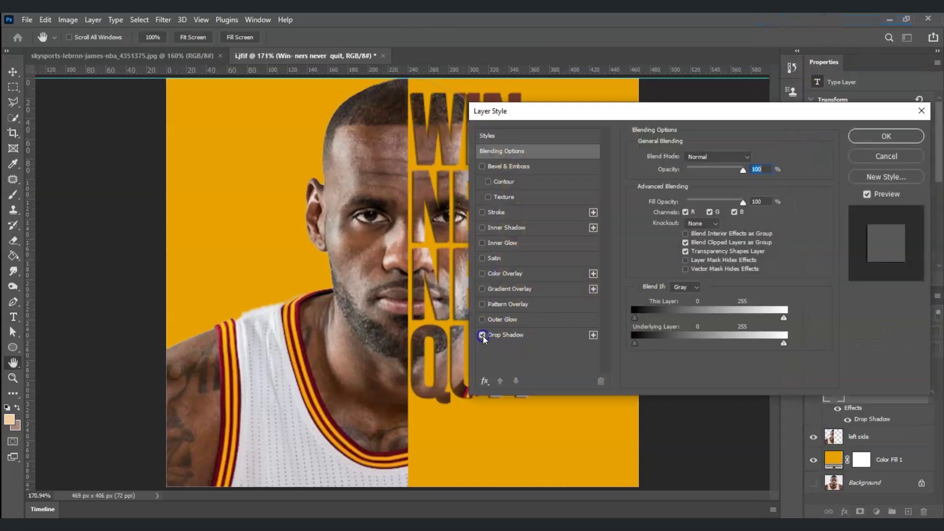
left_click_drag(682, 114, 716, 109)
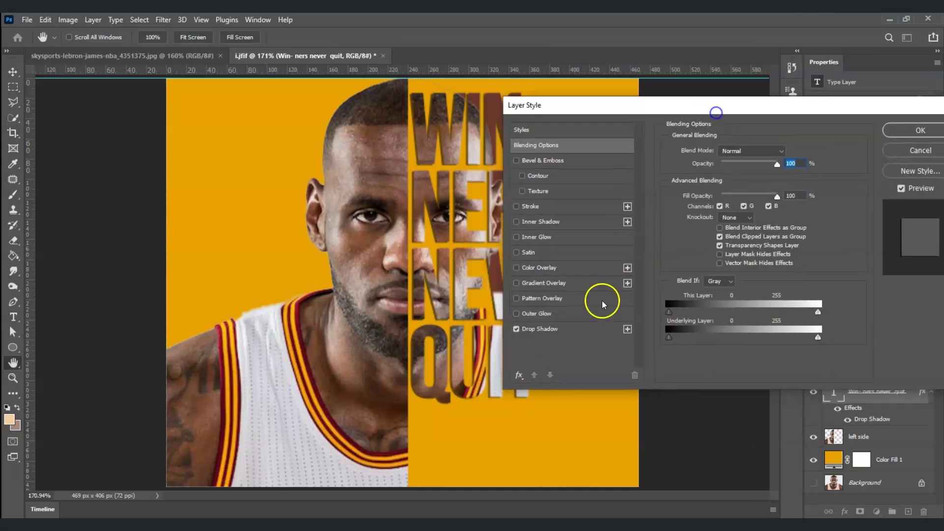
left_click(557, 334)
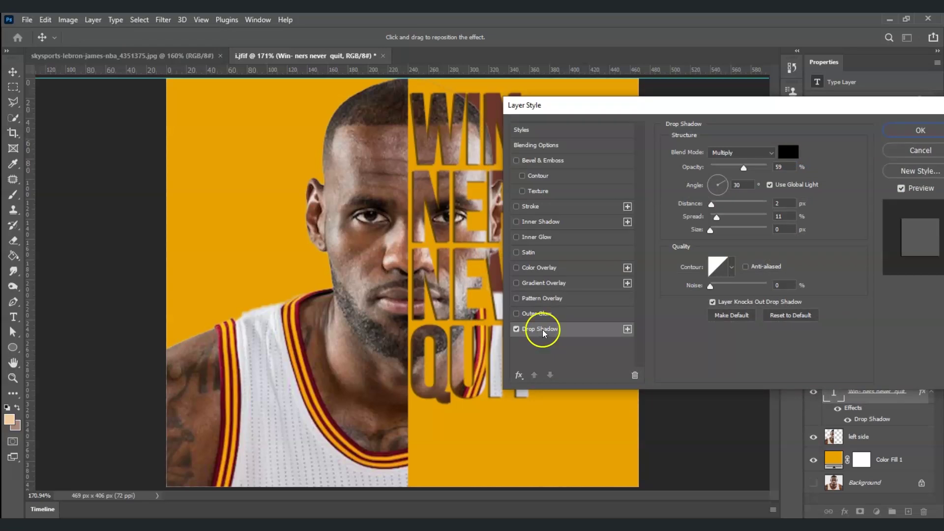
left_click_drag(726, 111, 751, 99)
left_click_drag(733, 196, 736, 197)
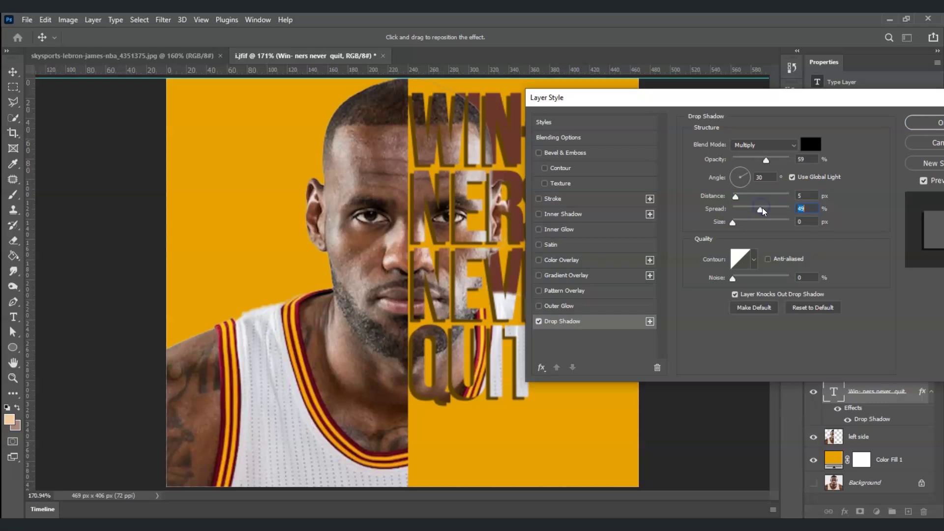
left_click_drag(742, 212, 738, 211)
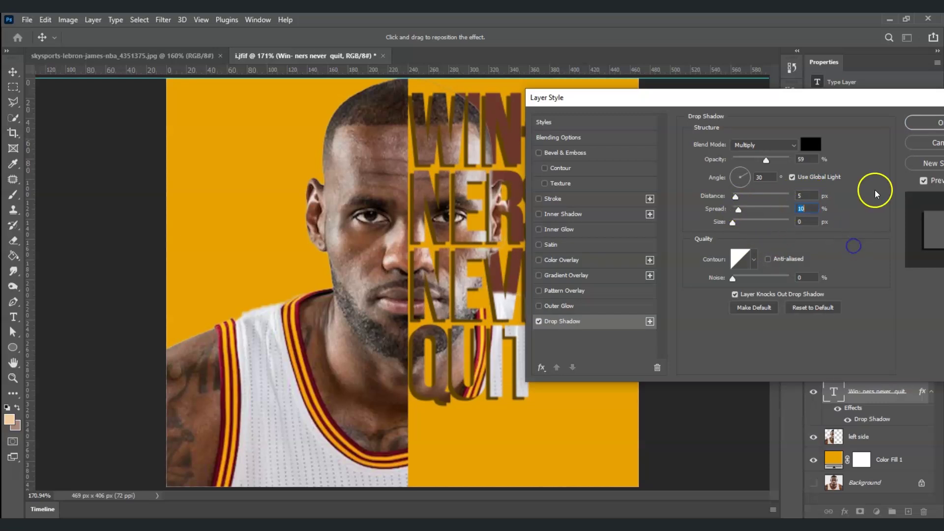
left_click_drag(767, 161, 775, 161)
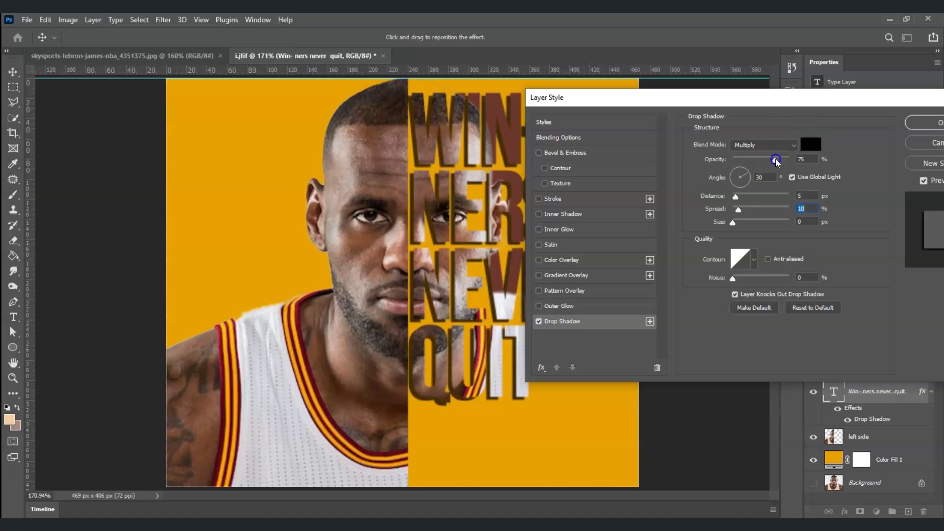
left_click_drag(796, 106, 736, 105)
left_click(845, 126)
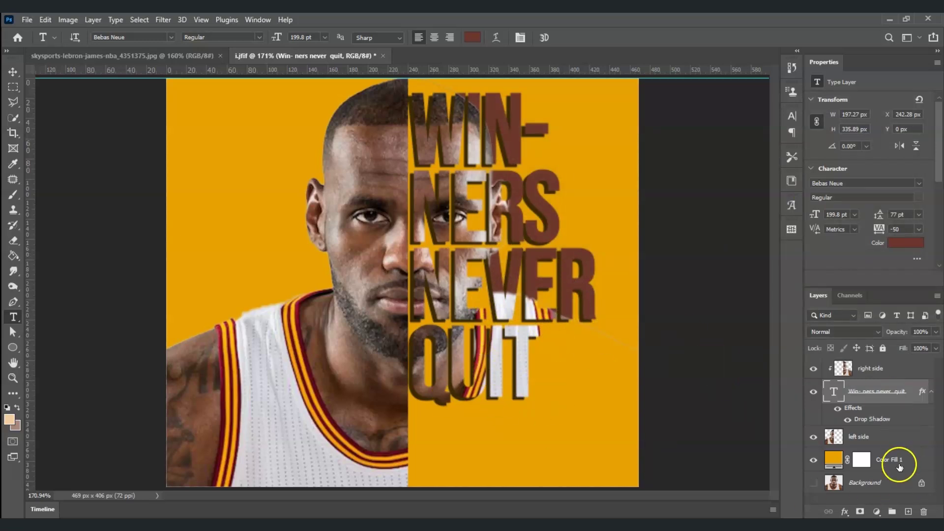
Step: Duplicate the Background layer to the top of the stack and hide the copy
left_click_drag(826, 490, 833, 376)
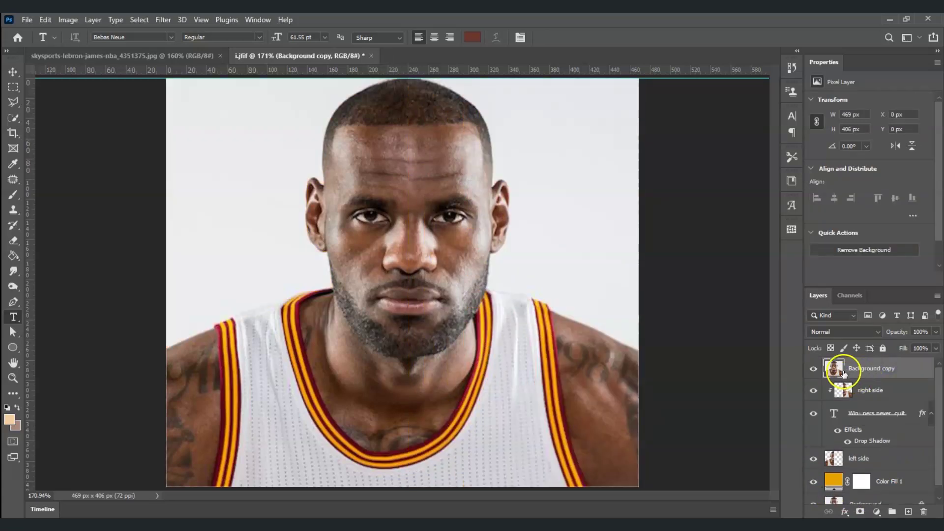
left_click(817, 369)
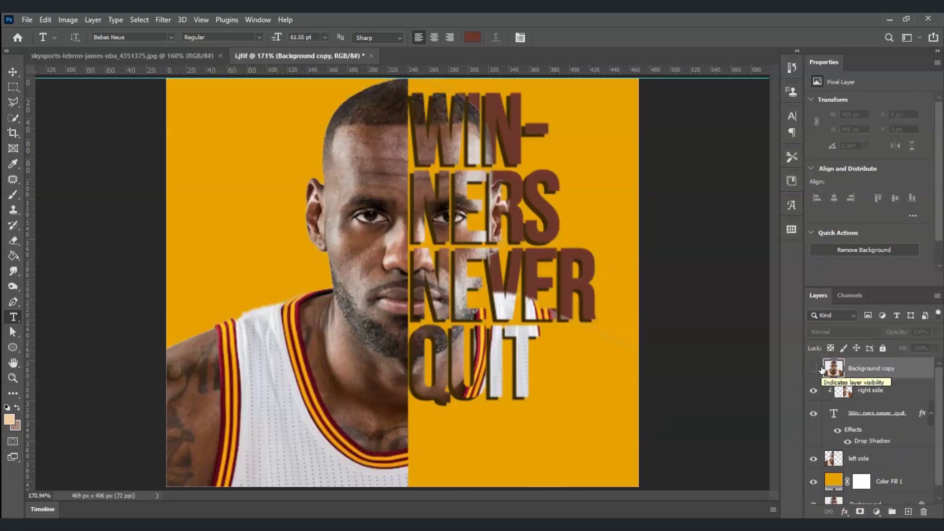